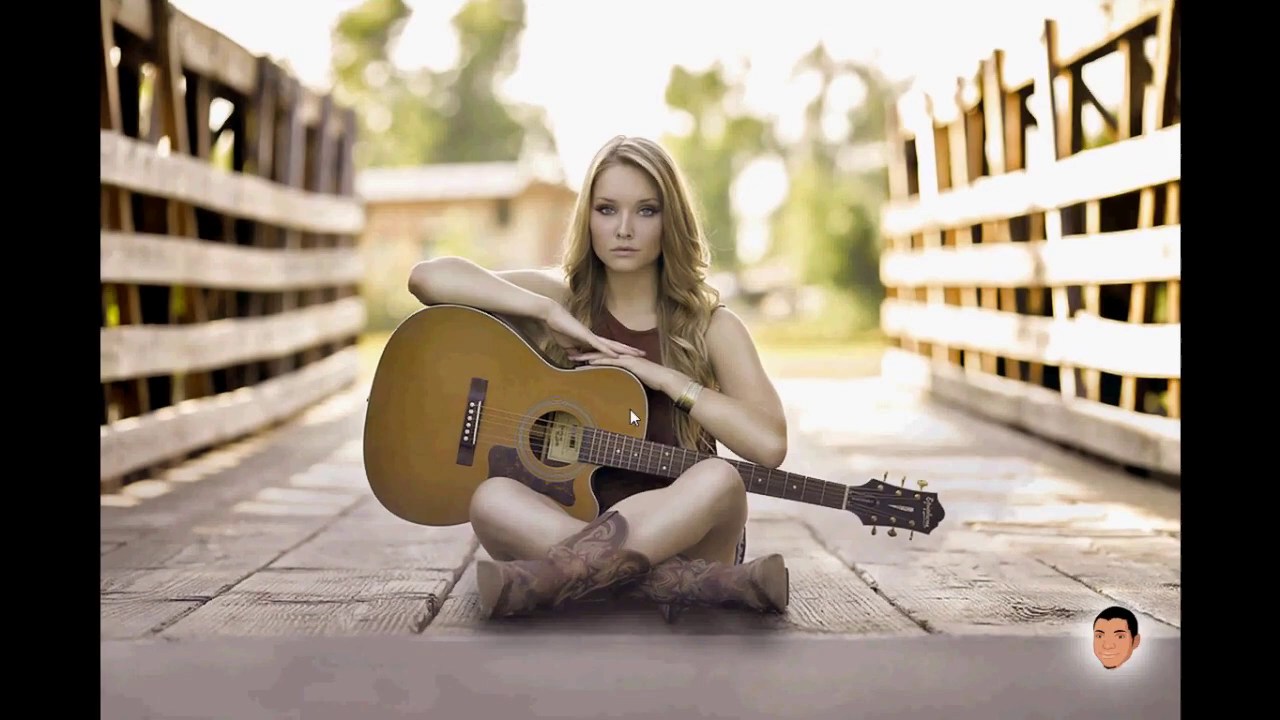
- Switch to Photoshop, open the 1guitar image from the flash folder and fit it to the window
{"action": "key", "text": "alt+Tab"}
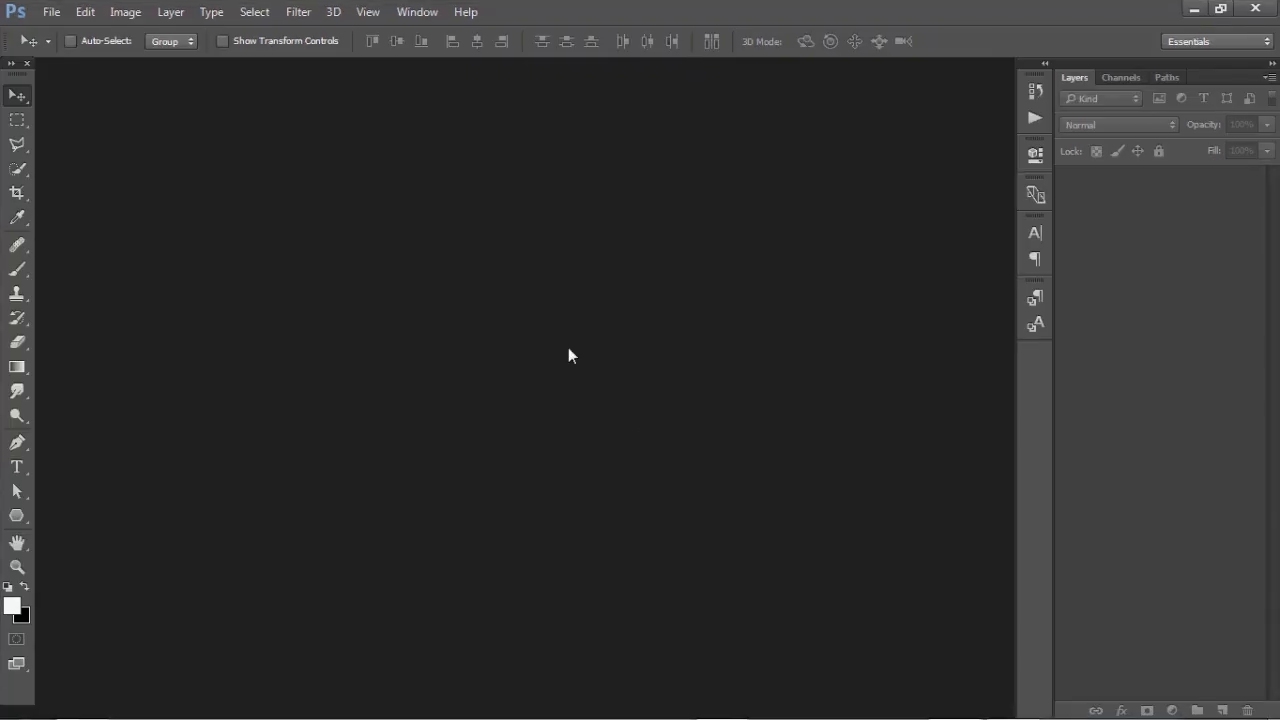
{"action": "mouse_move", "coordinate": [712, 718]}
{"action": "key", "text": "ctrl+o"}
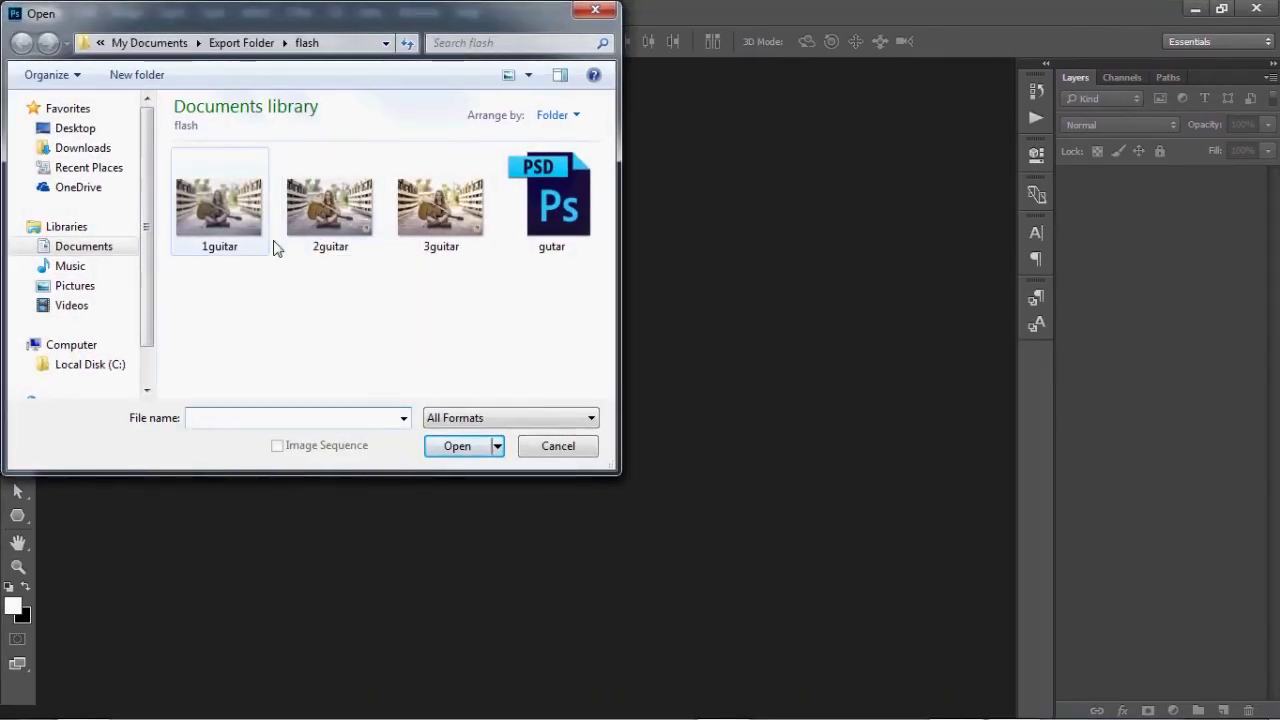
{"action": "left_click", "coordinate": [220, 210]}
{"action": "left_click", "coordinate": [458, 446]}
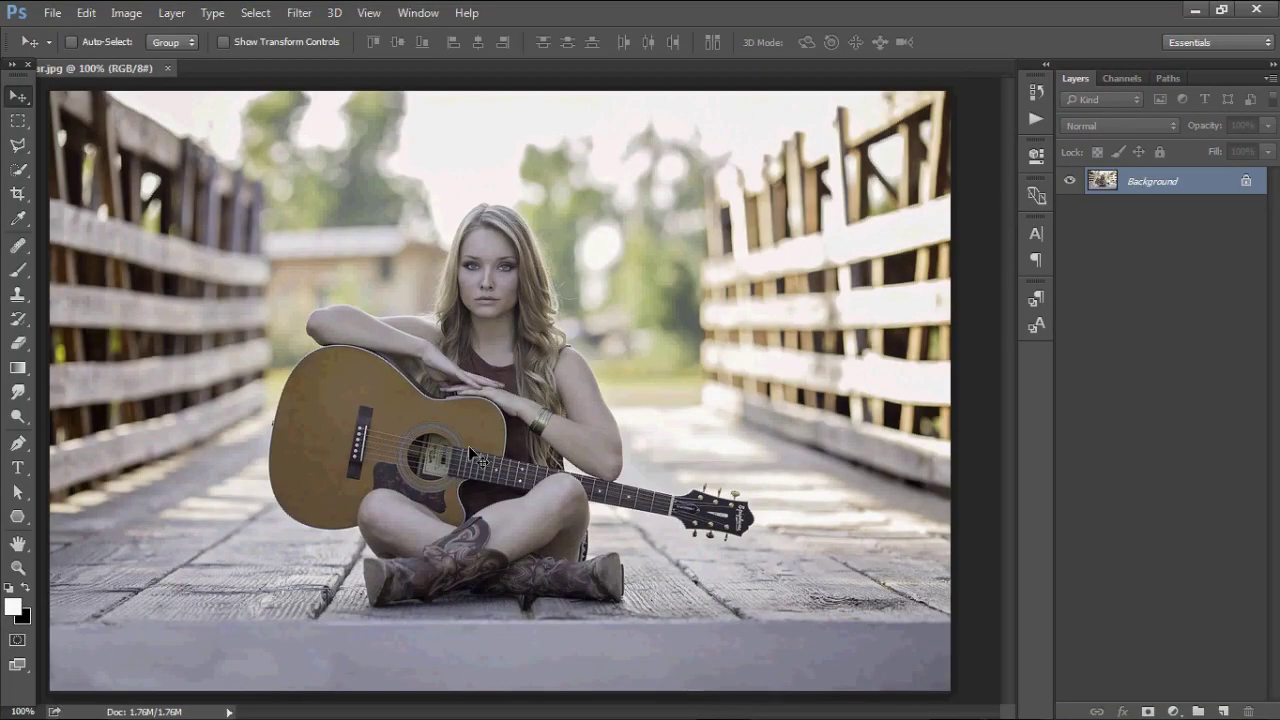
{"action": "key", "text": "ctrl+0"}
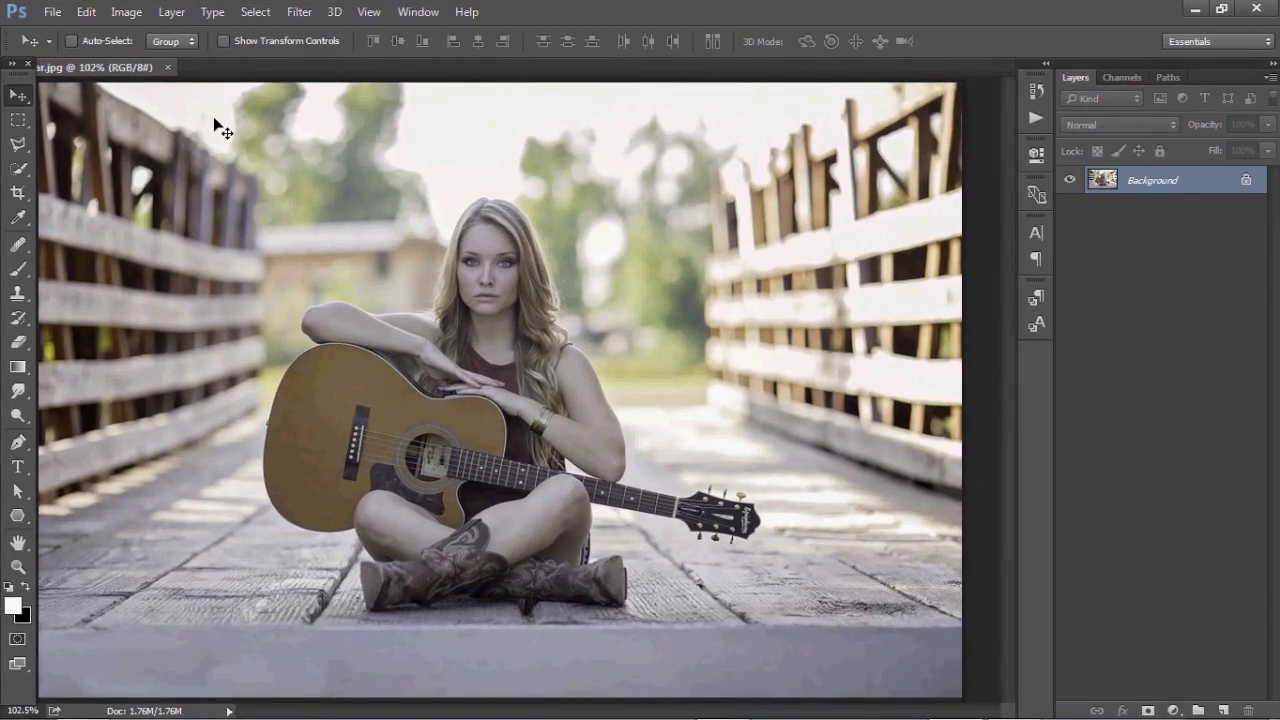
- Set the image resolution to 200 pixels/inch with resampling on Automatic
{"action": "left_click", "coordinate": [128, 13]}
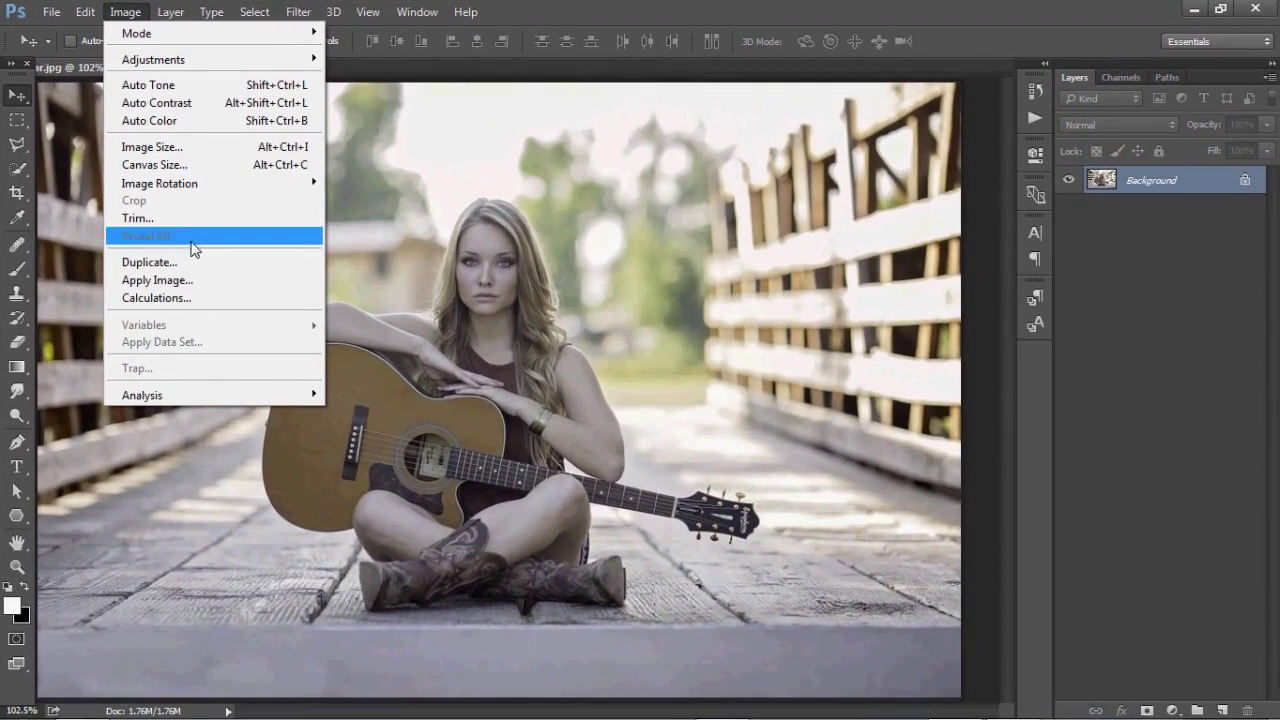
{"action": "left_click", "coordinate": [189, 152]}
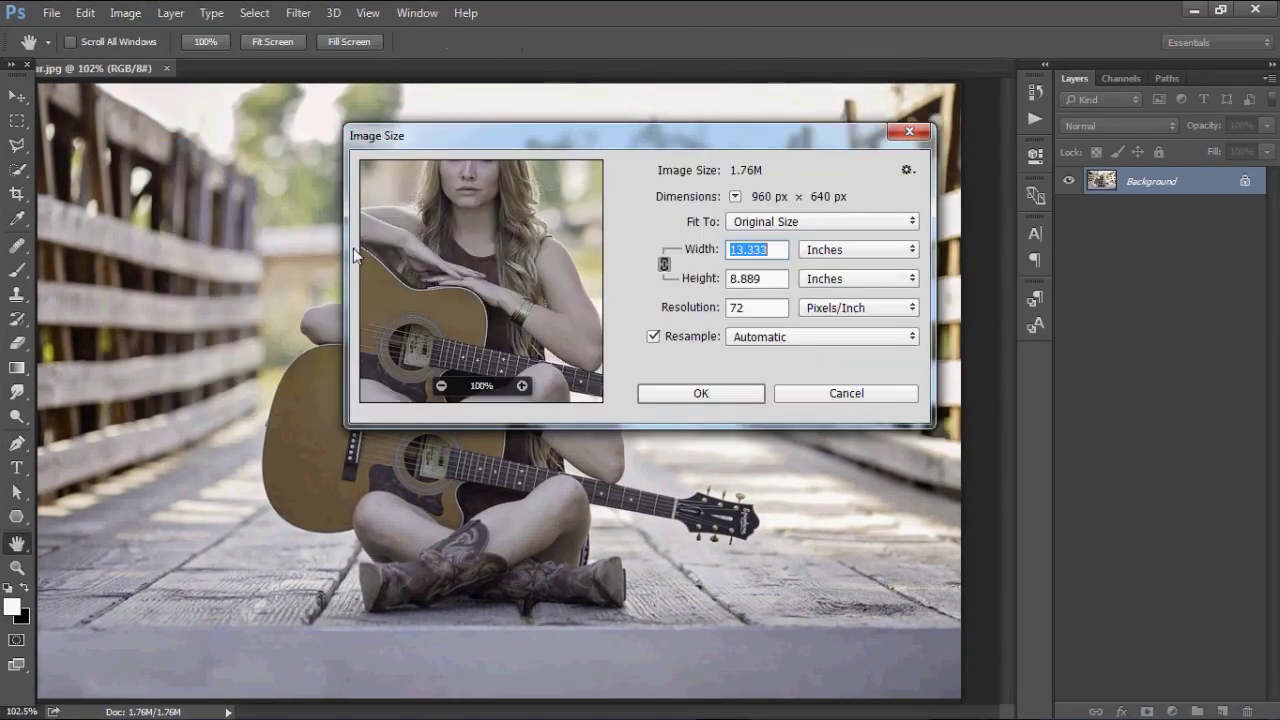
{"action": "double_click", "coordinate": [727, 307]}
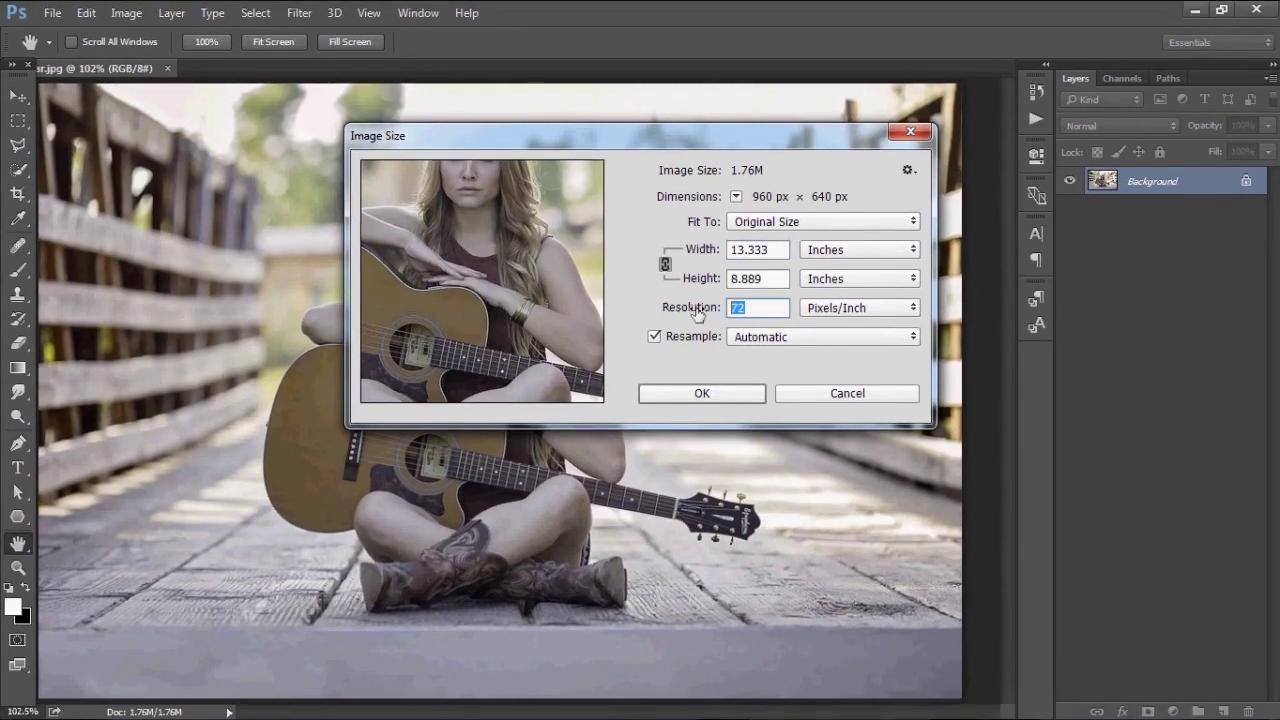
{"action": "type", "text": "200"}
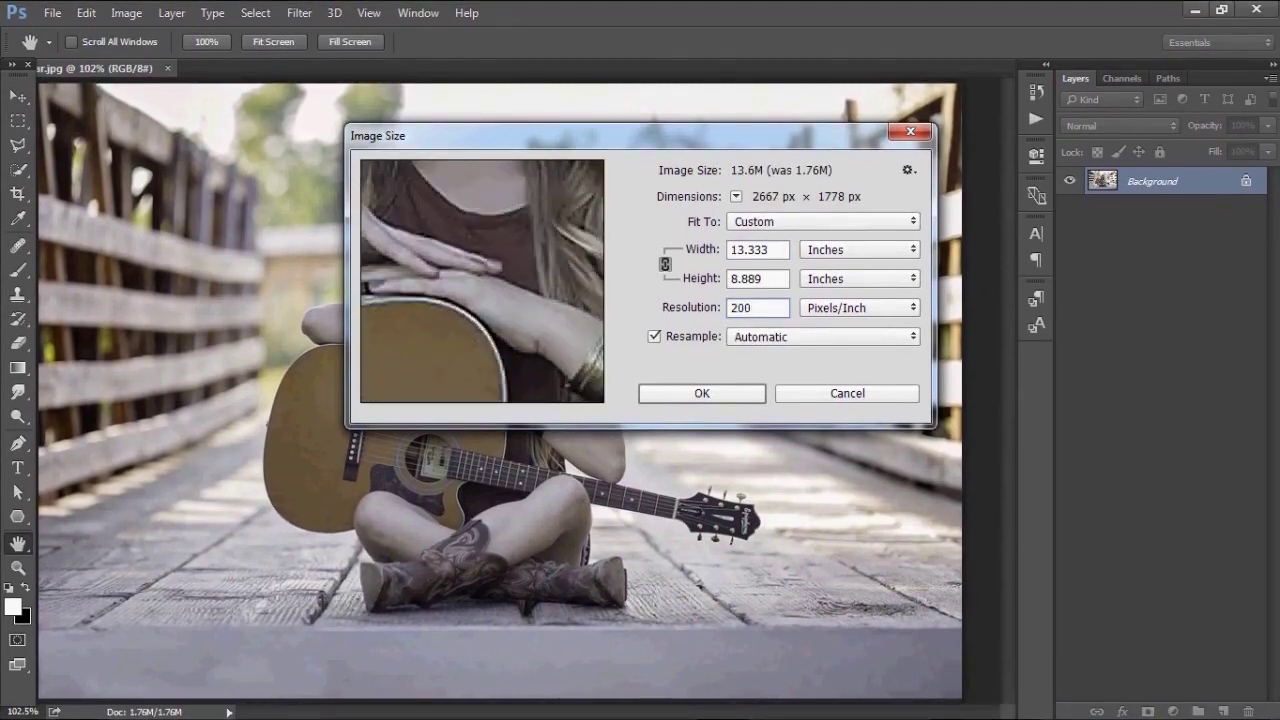
{"action": "key", "text": "Return"}
{"action": "key", "text": "v"}
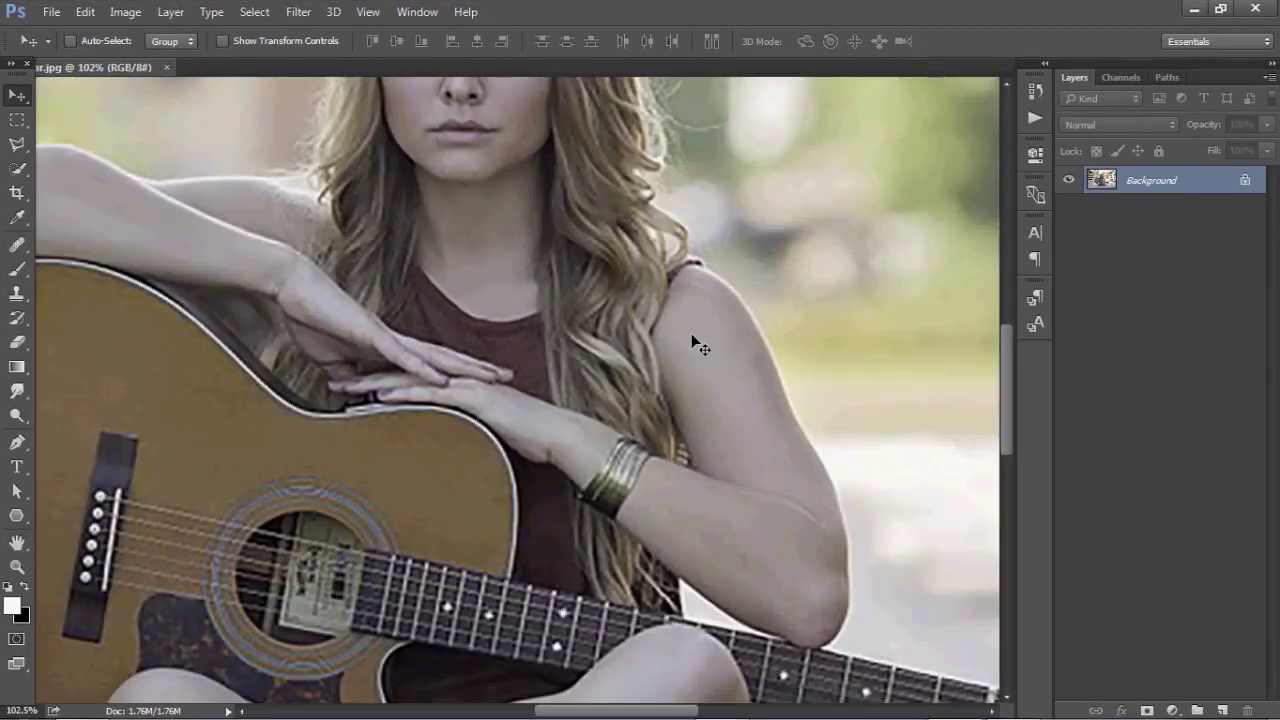
{"action": "key", "text": "ctrl+0"}
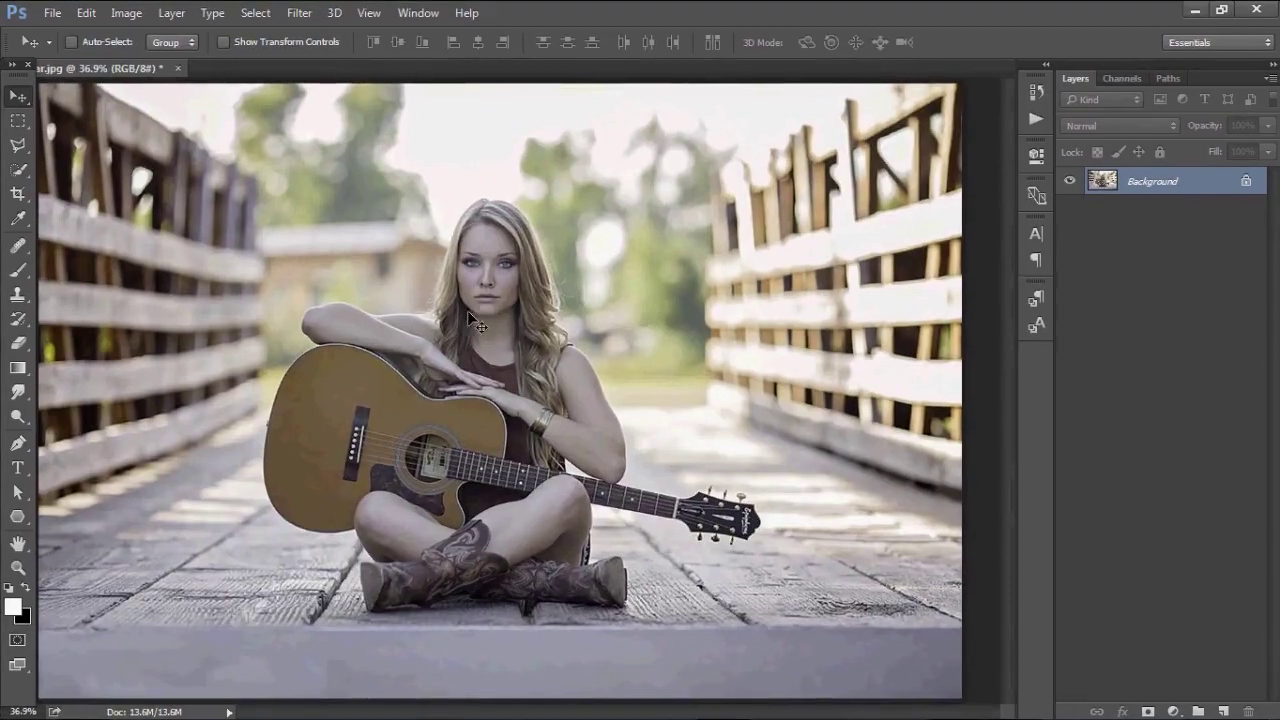
- Duplicate the Background layer, keeping the default copy name
{"action": "key", "text": "z"}
{"action": "left_click", "coordinate": [491, 277]}
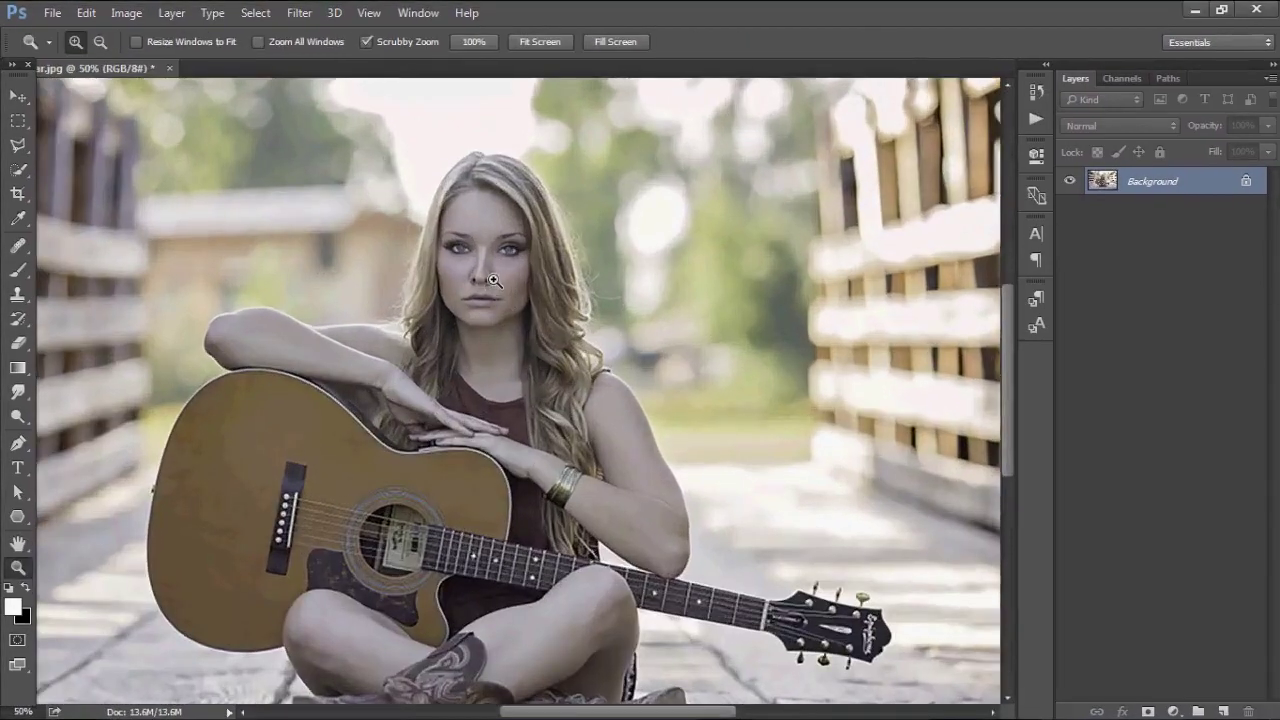
{"action": "left_click", "coordinate": [503, 265]}
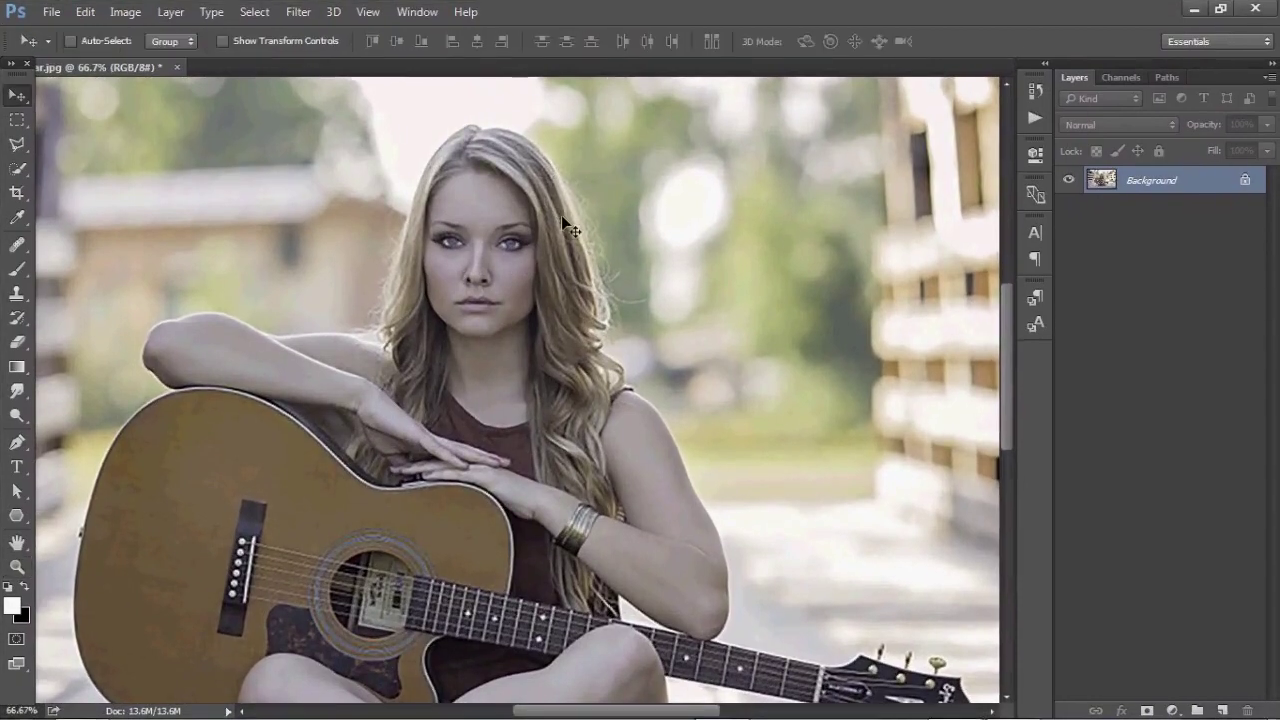
{"action": "key", "text": "ctrl+0"}
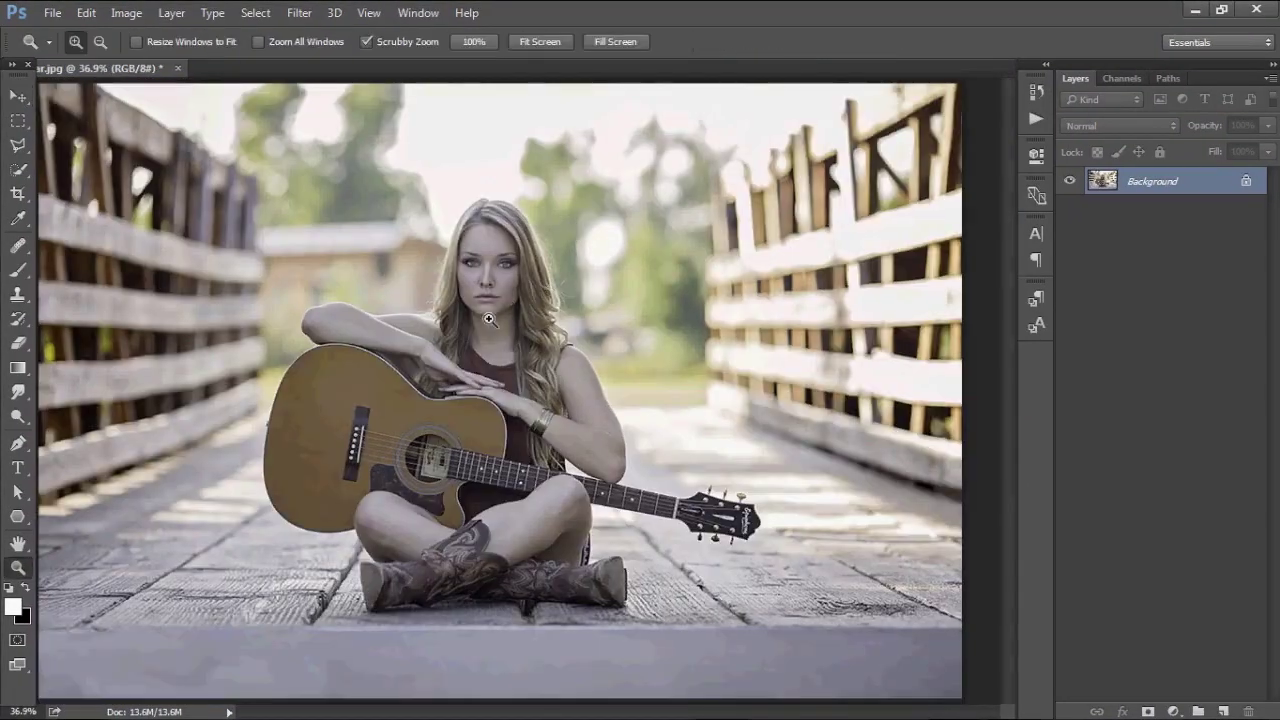
{"action": "left_click", "coordinate": [490, 316]}
{"action": "key", "text": "v"}
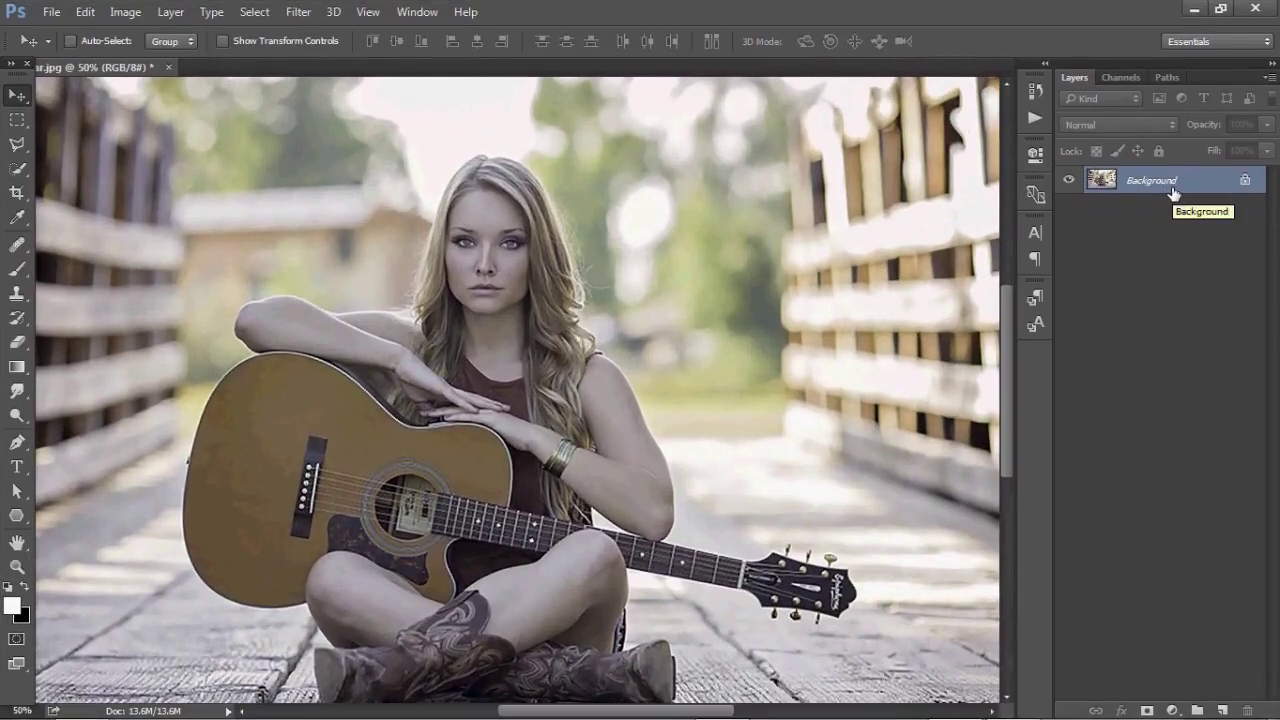
{"action": "key", "text": "ctrl+j"}
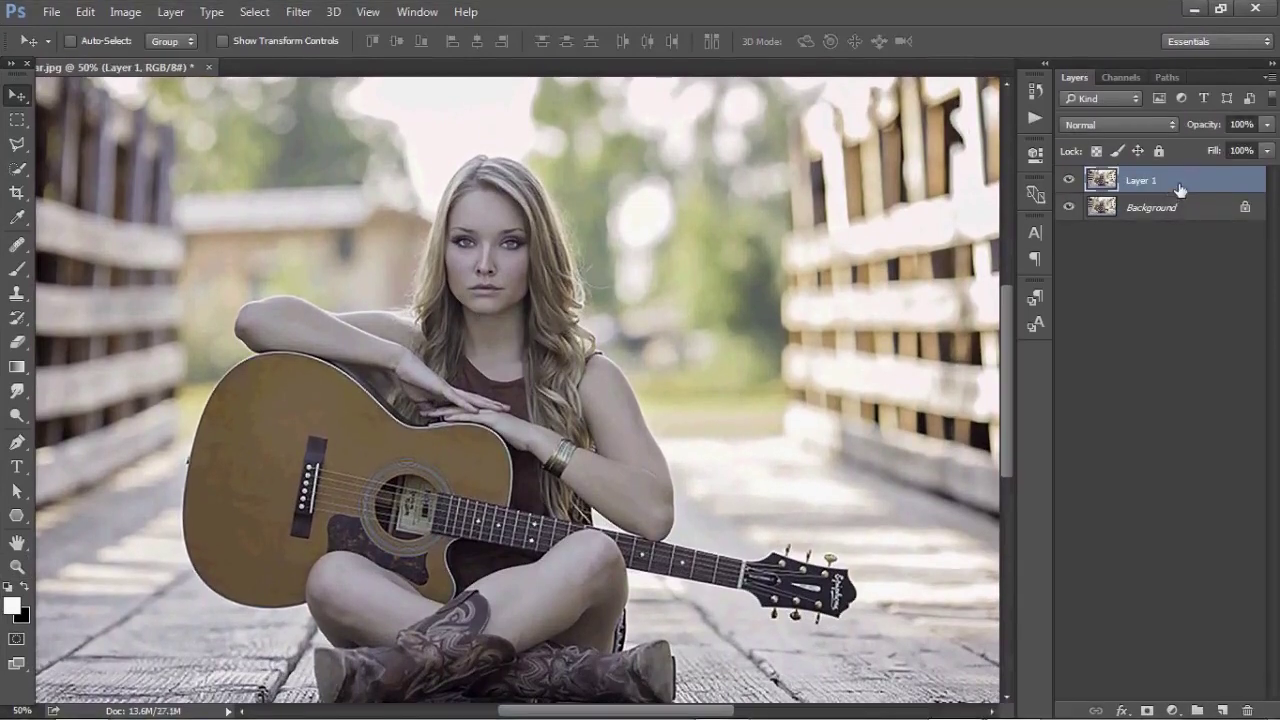
{"action": "key", "text": "ctrl+z"}
{"action": "right_click", "coordinate": [1205, 183]}
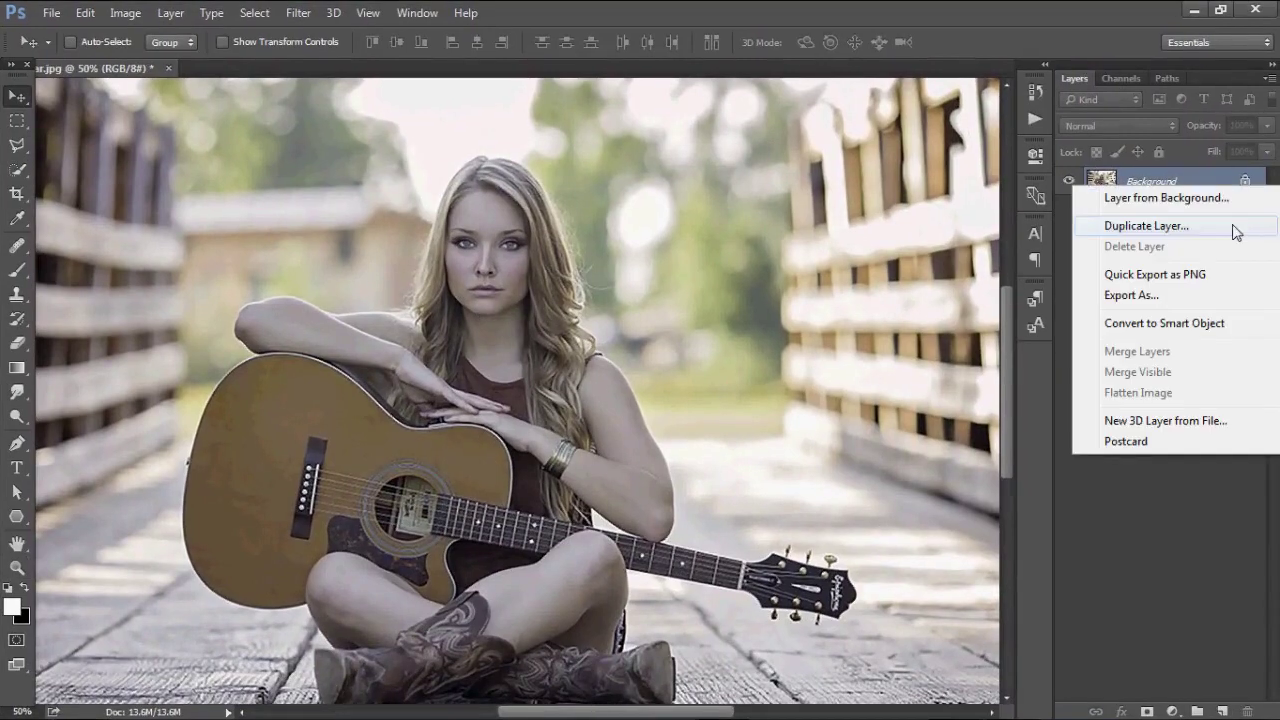
{"action": "left_click", "coordinate": [1146, 225]}
{"action": "left_click", "coordinate": [810, 216]}
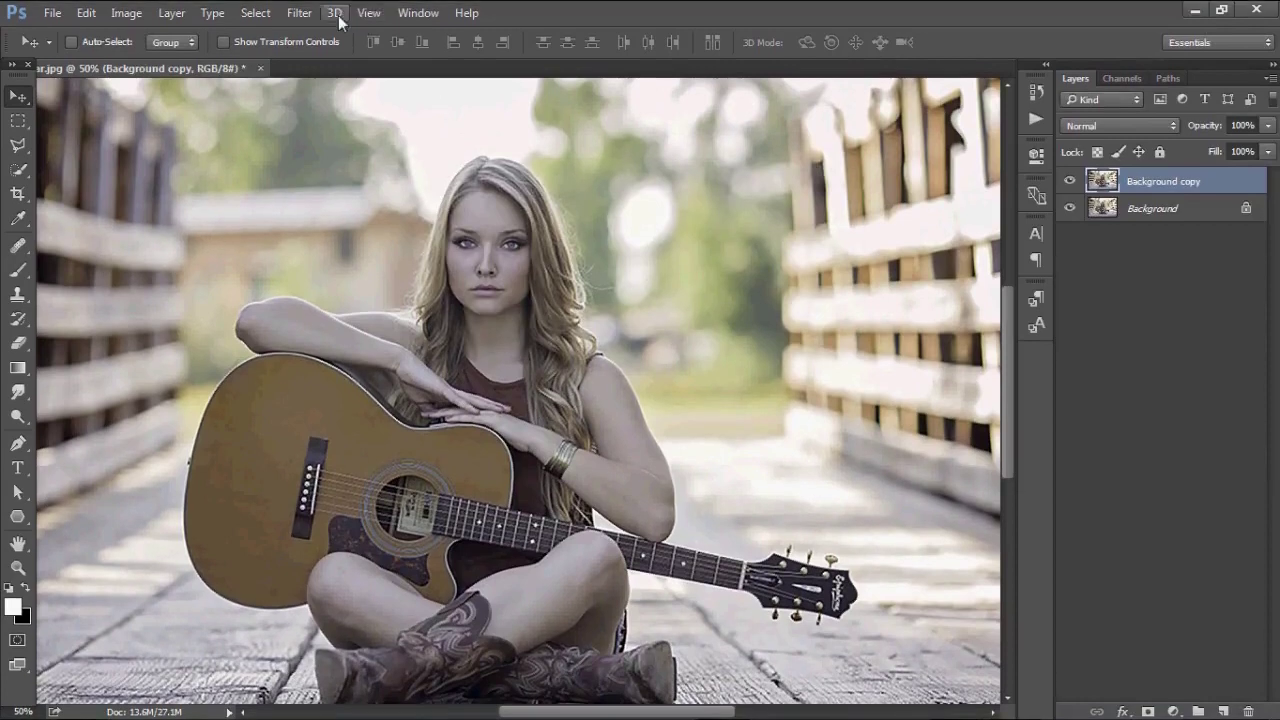
- Start the Camera Raw Filter on the duplicate layer and set Highlights to +20, Shadows to -26 and Temperature to 20
{"action": "left_click", "coordinate": [299, 12]}
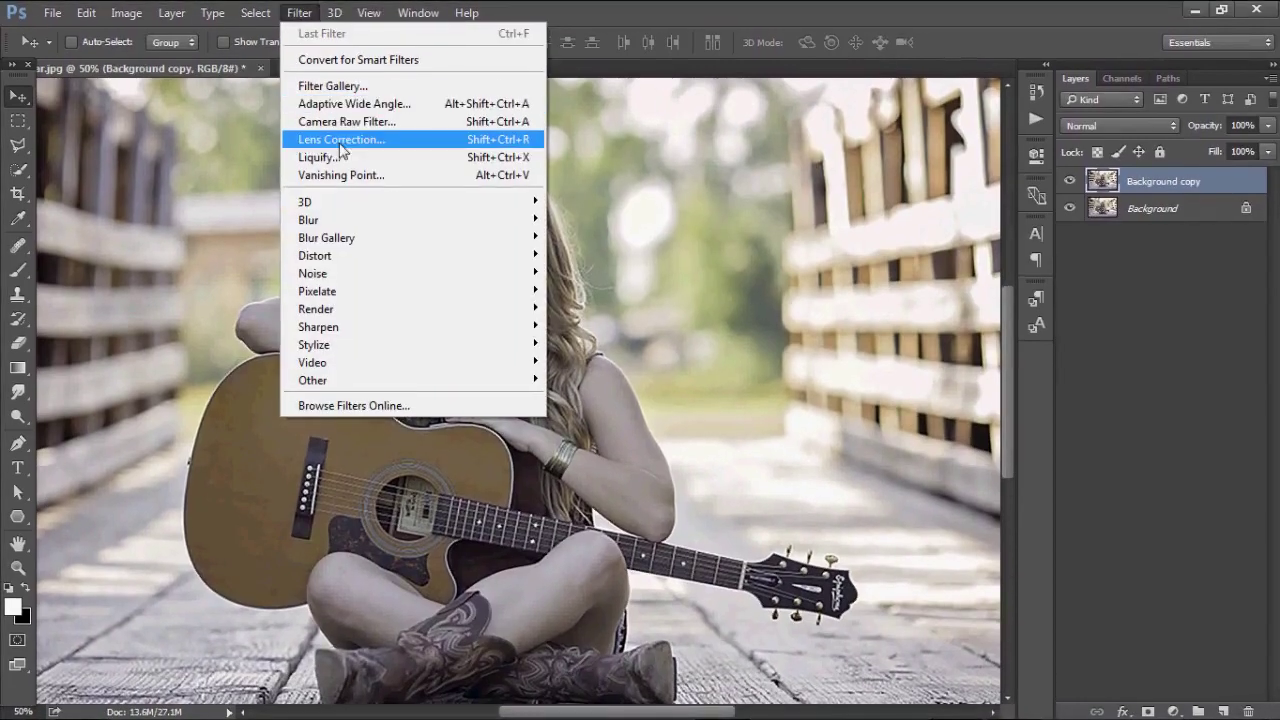
{"action": "left_click", "coordinate": [341, 121]}
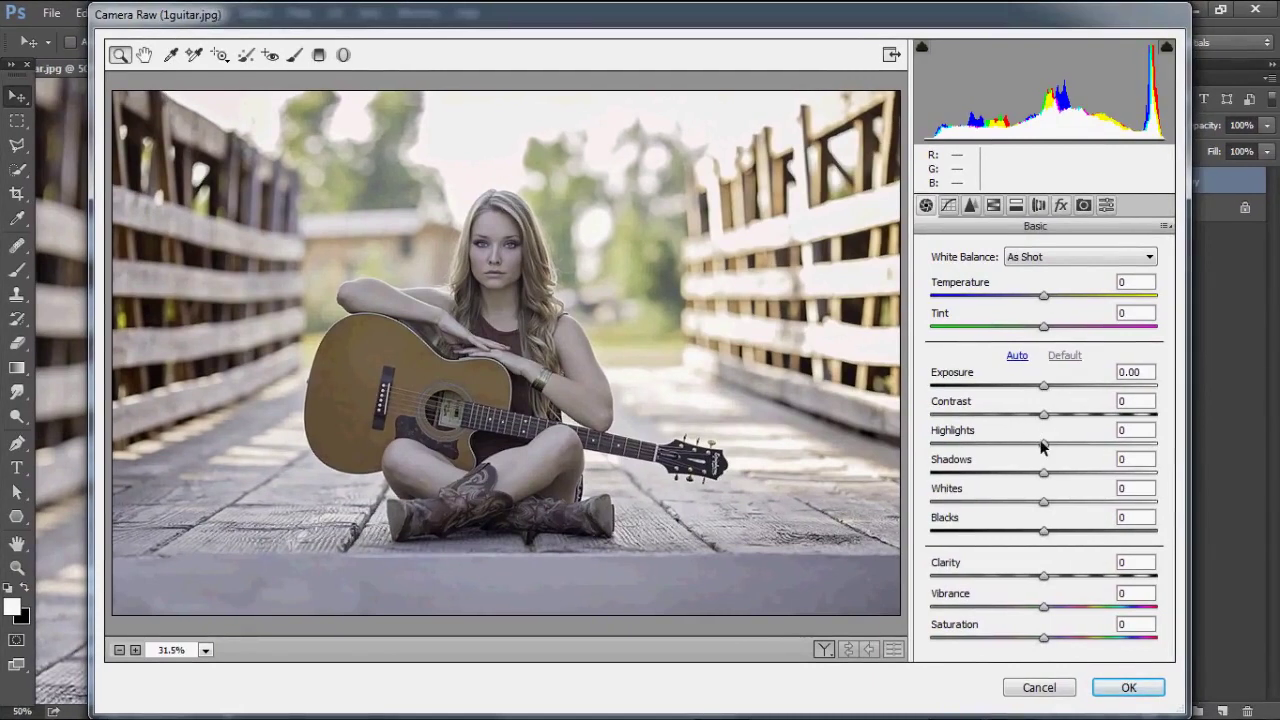
{"action": "left_click_drag", "start_coordinate": [1043, 446], "coordinate": [1068, 452]}
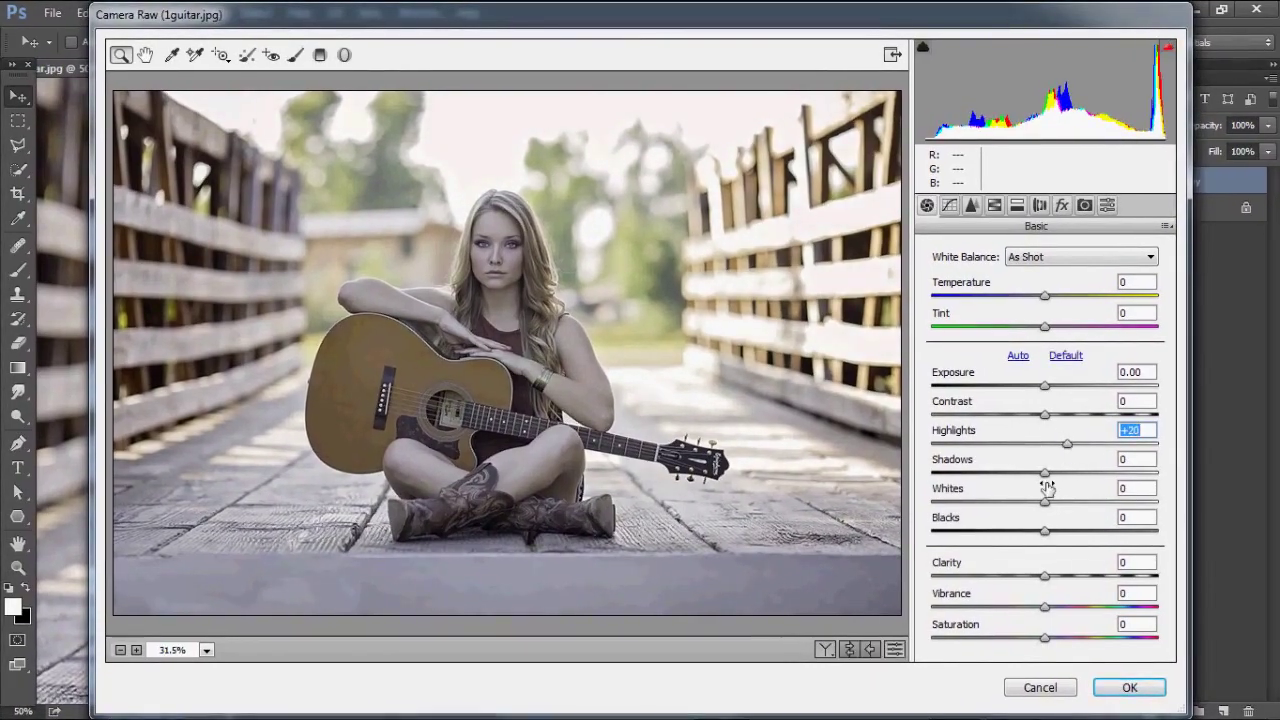
{"action": "left_click_drag", "start_coordinate": [1044, 473], "coordinate": [1014, 484]}
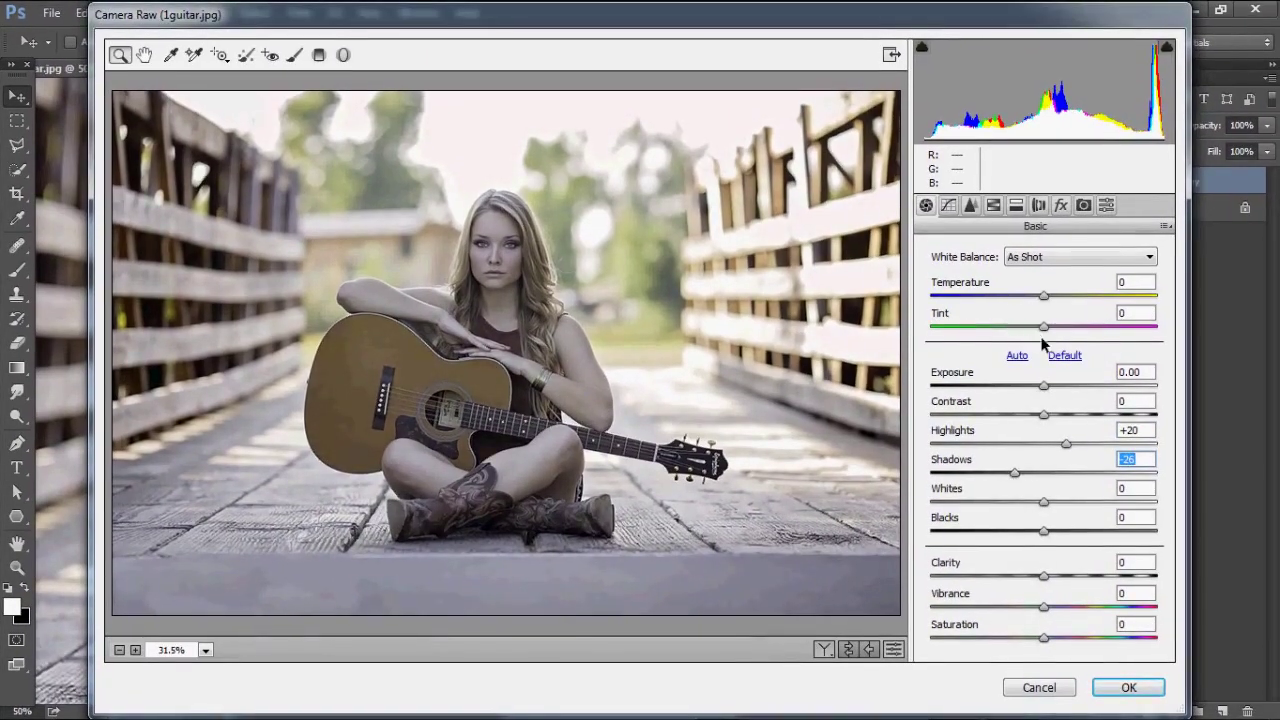
{"action": "left_click_drag", "start_coordinate": [1043, 296], "coordinate": [1061, 300]}
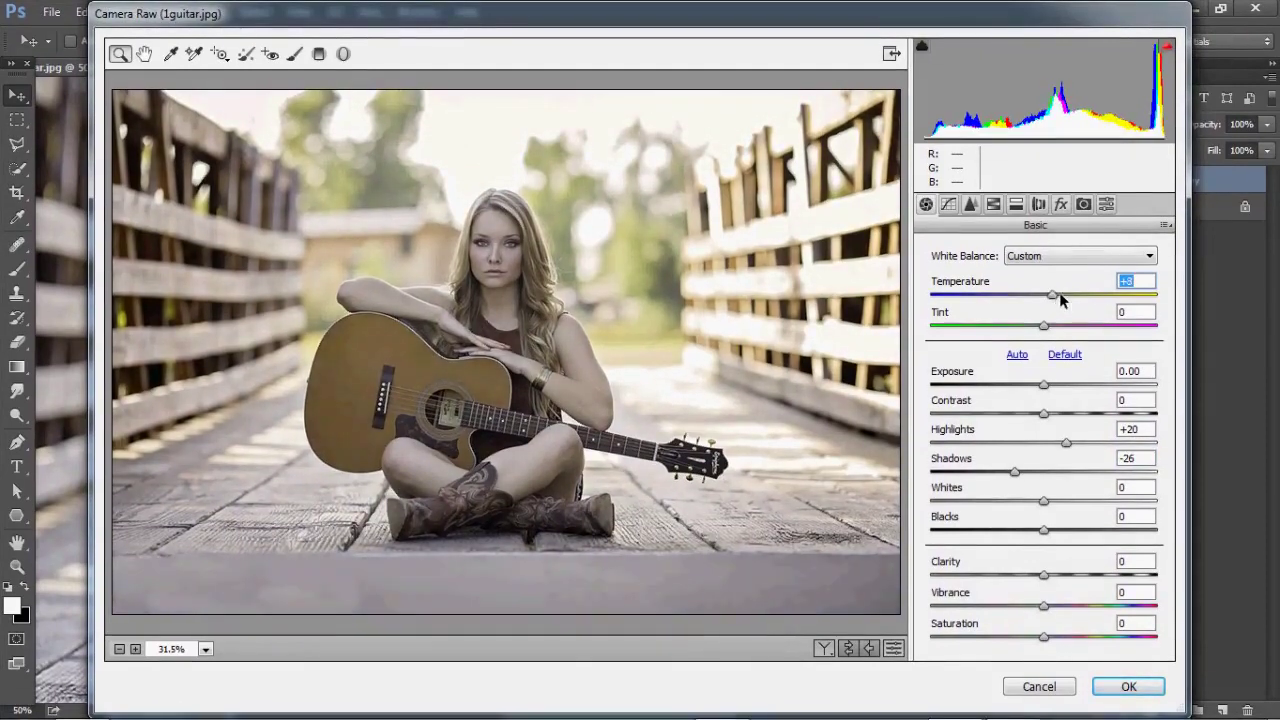
{"action": "type", "text": "20"}
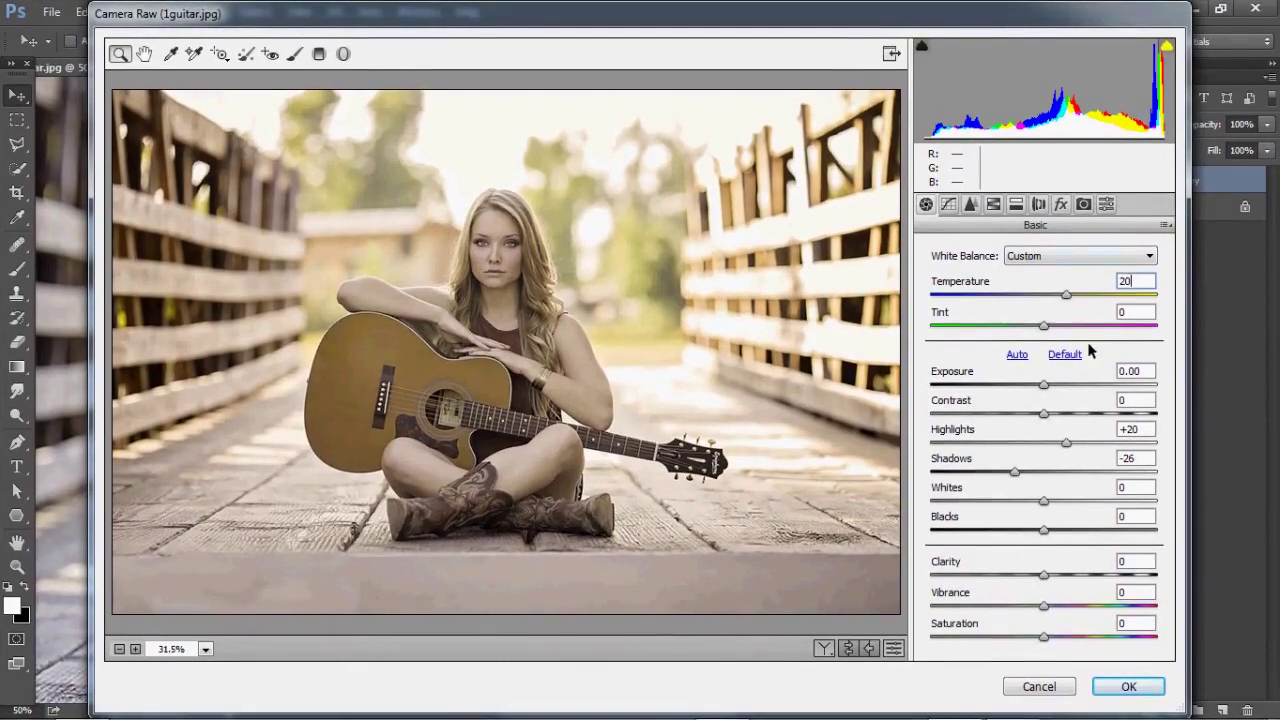
- Set the sharpening Amount to 6 in the Camera Raw detail settings
{"action": "left_click", "coordinate": [993, 205]}
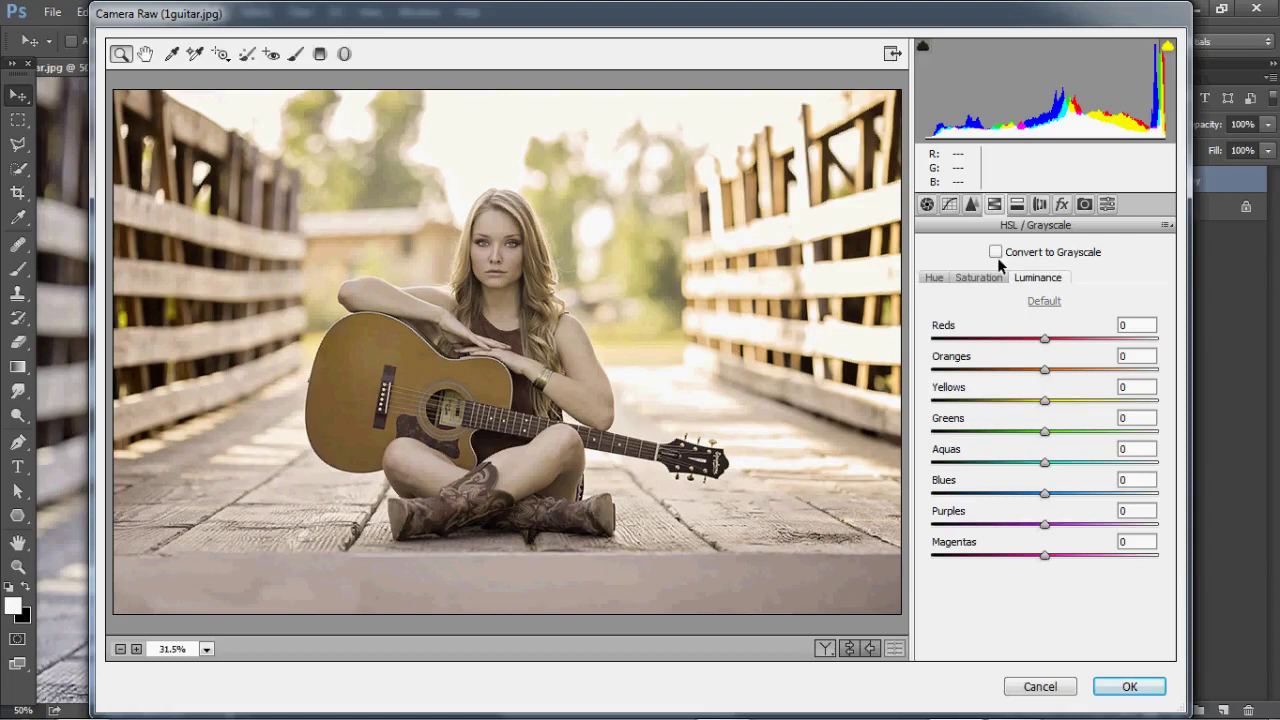
{"action": "left_click", "coordinate": [972, 205]}
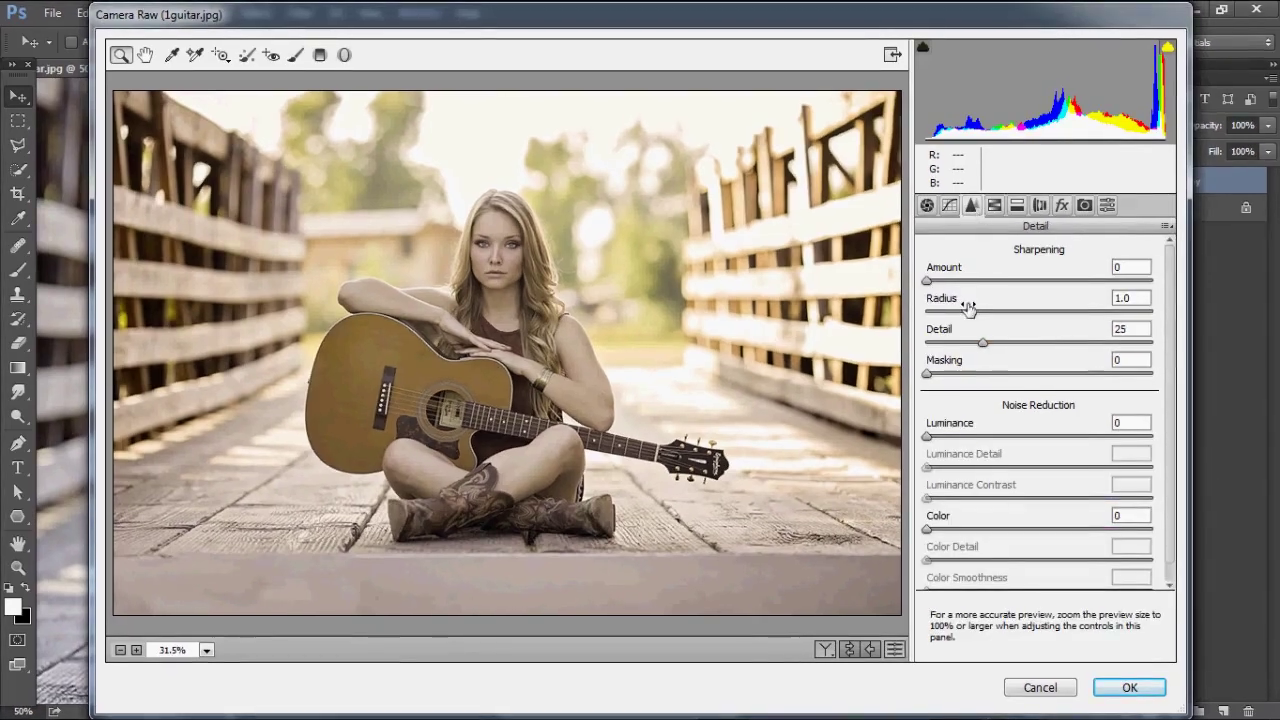
{"action": "left_click_drag", "start_coordinate": [926, 281], "coordinate": [933, 281]}
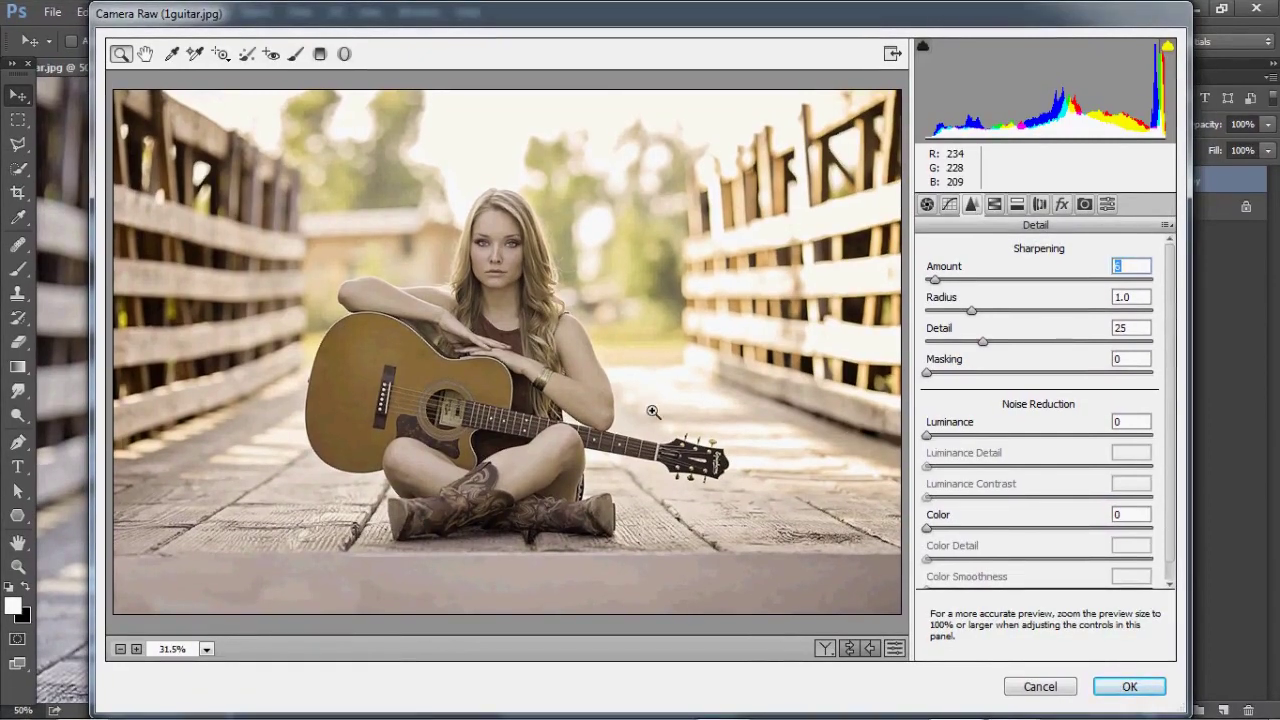
- Set noise reduction Luminance to 7 and Luminance Detail to 42, and apply the Camera Raw filter
{"action": "left_click", "coordinate": [500, 262]}
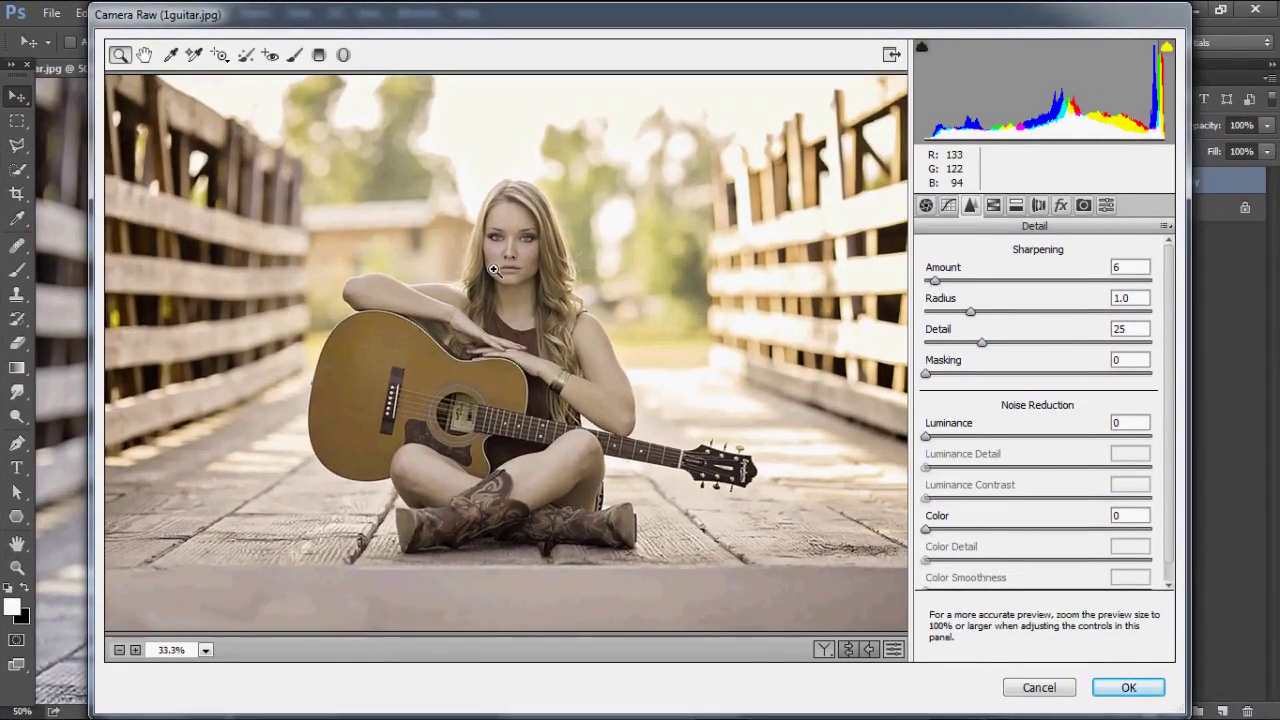
{"action": "left_click", "coordinate": [521, 270]}
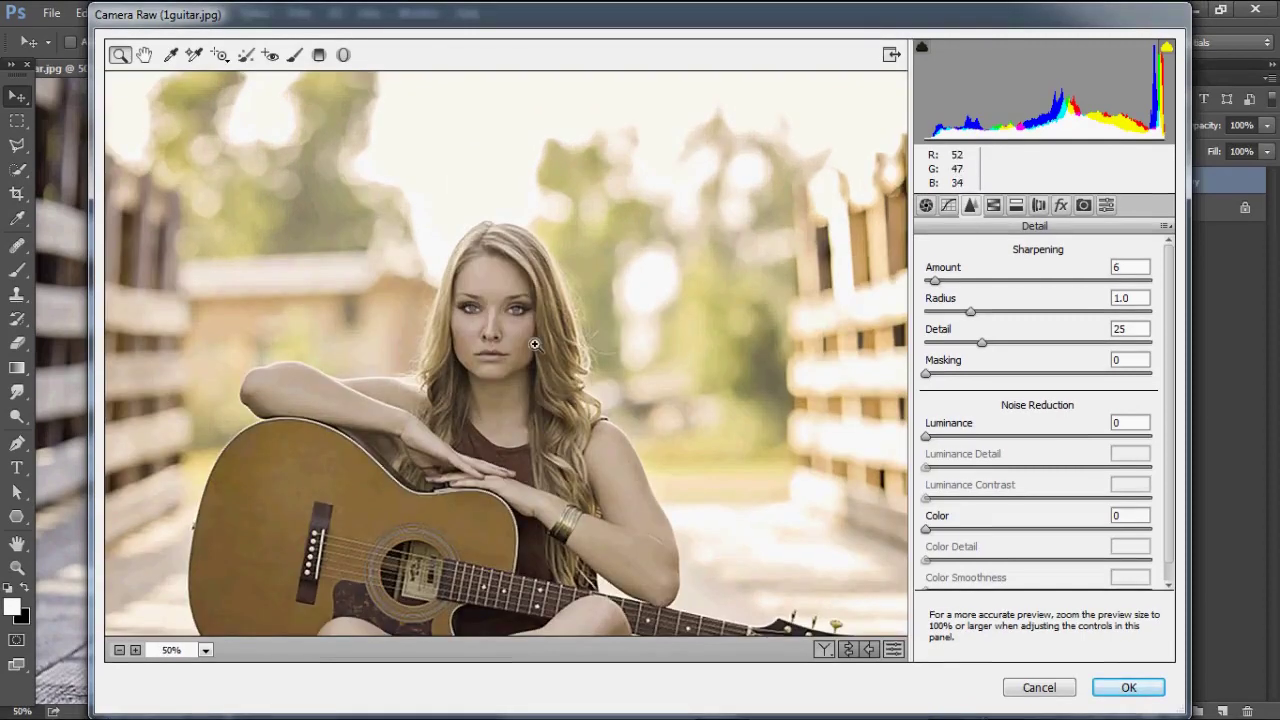
{"action": "left_click_drag", "start_coordinate": [926, 437], "coordinate": [937, 438]}
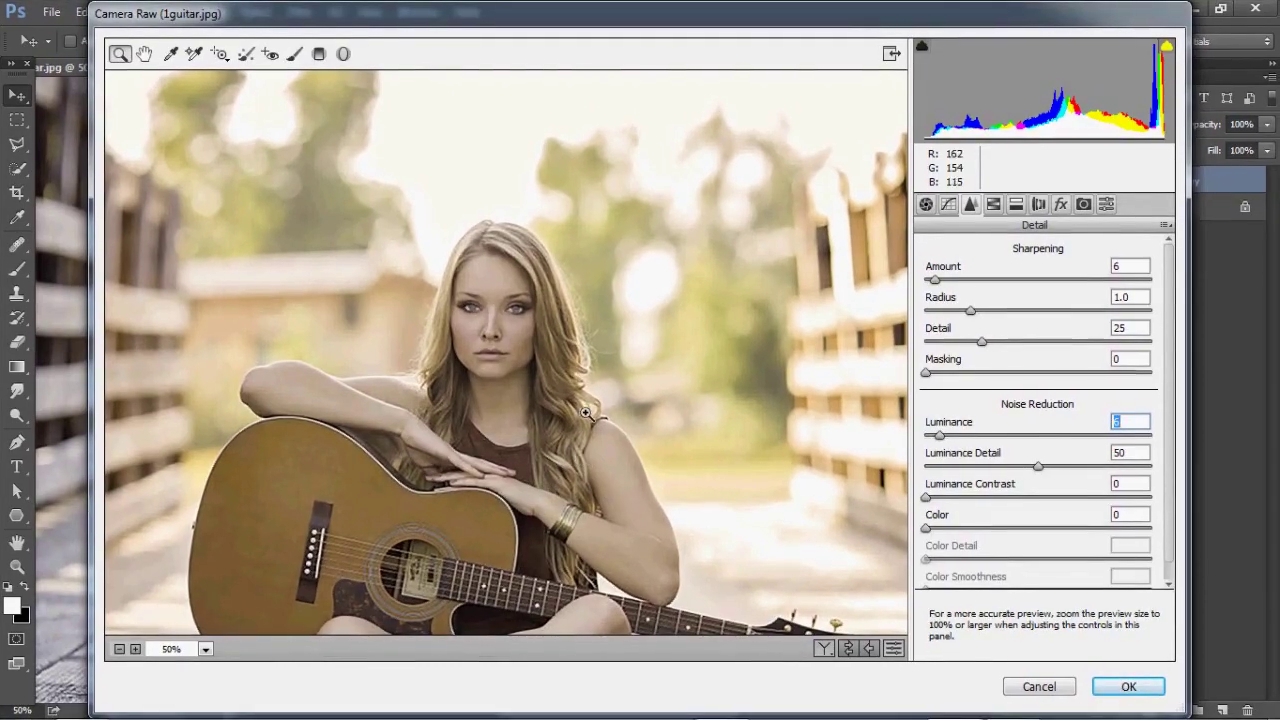
{"action": "left_click_drag", "start_coordinate": [935, 447], "coordinate": [949, 441]}
{"action": "left_click_drag", "start_coordinate": [1038, 467], "coordinate": [1020, 466]}
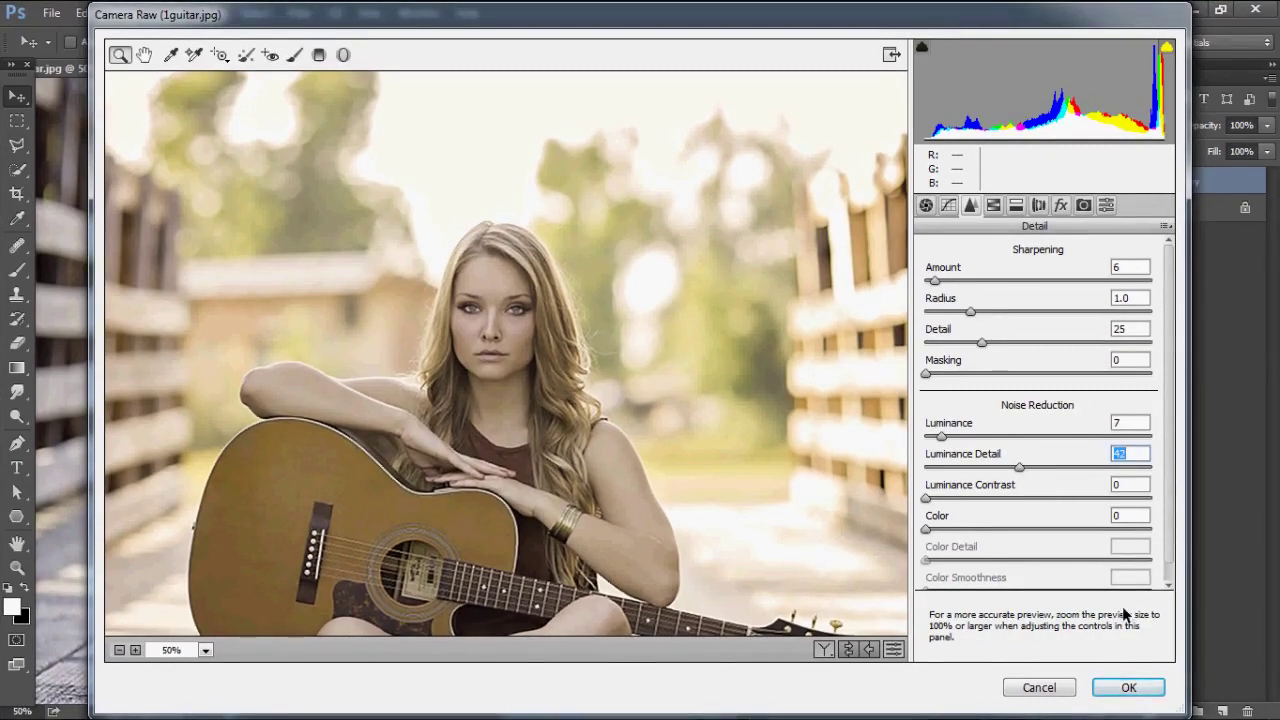
{"action": "left_click", "coordinate": [1129, 687]}
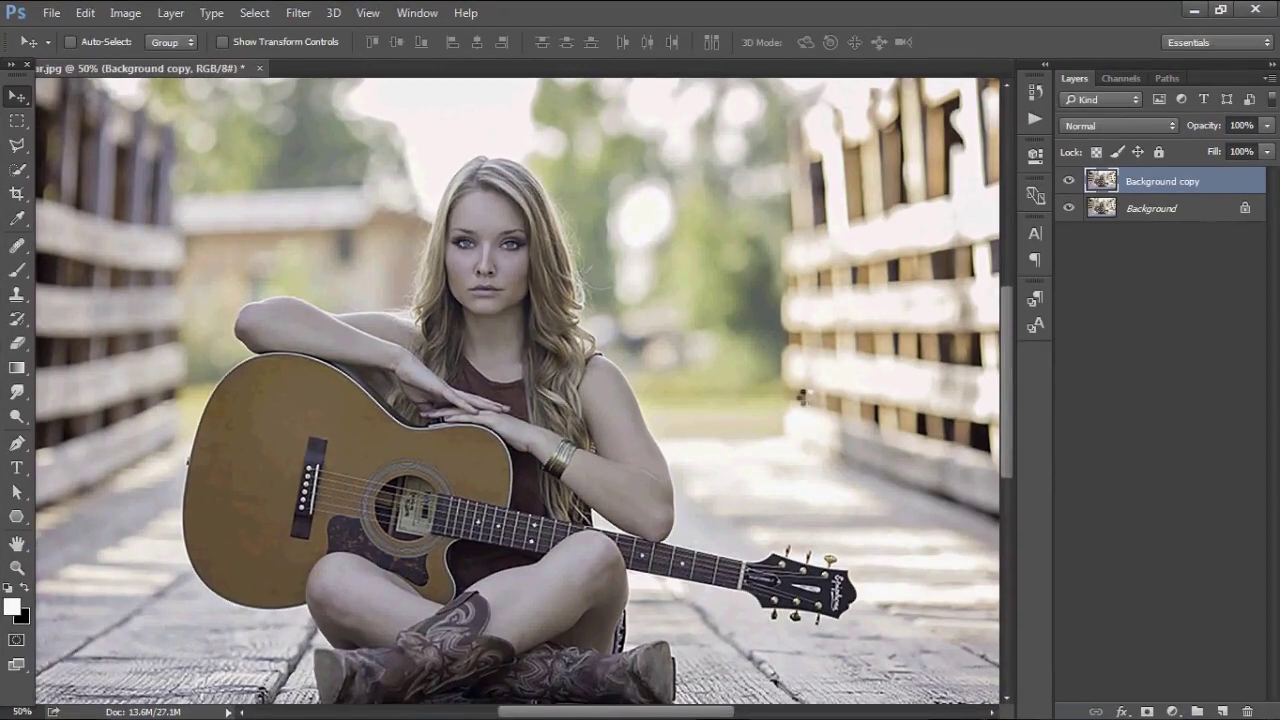
- Compare the whole photo before and after the Camera Raw filter by repeatedly undoing and restoring it
{"action": "key", "text": "ctrl+z"}
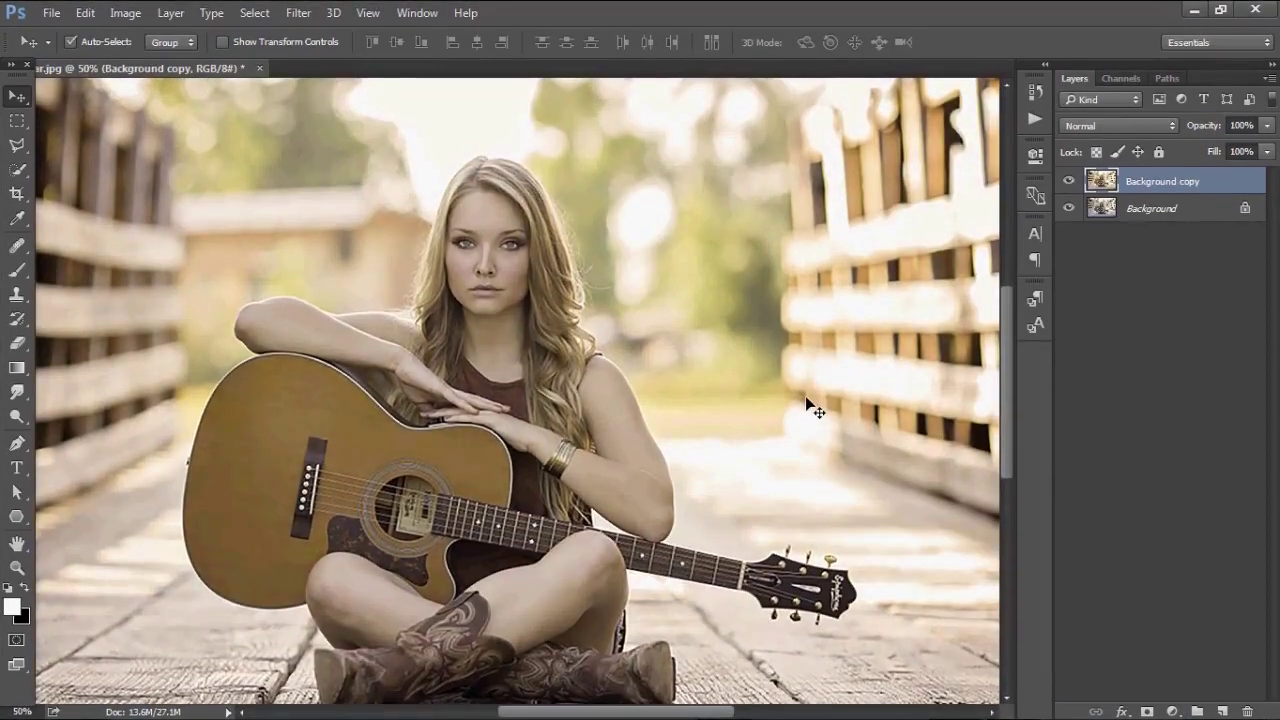
{"action": "key", "text": "ctrl+z"}
{"action": "key", "text": "ctrl+0"}
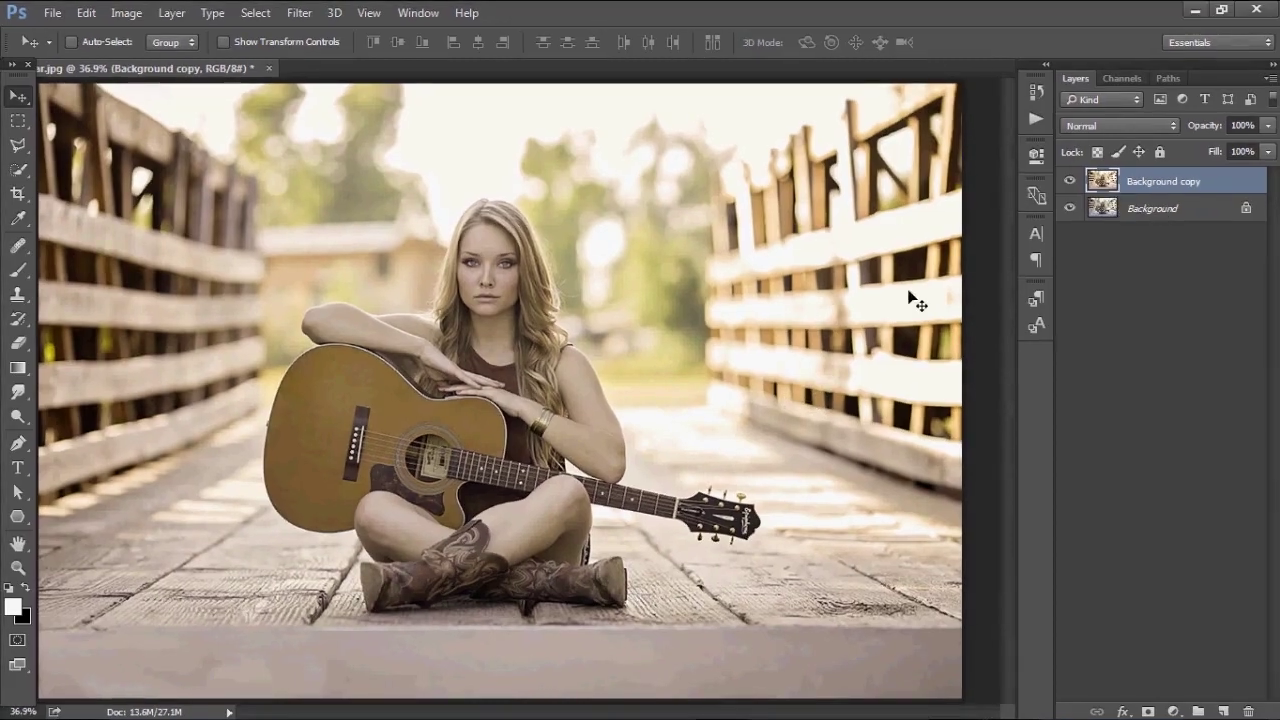
{"action": "key", "text": "ctrl+z"}
{"action": "key", "text": "ctrl+z"}
{"action": "key", "text": "ctrl+z"}
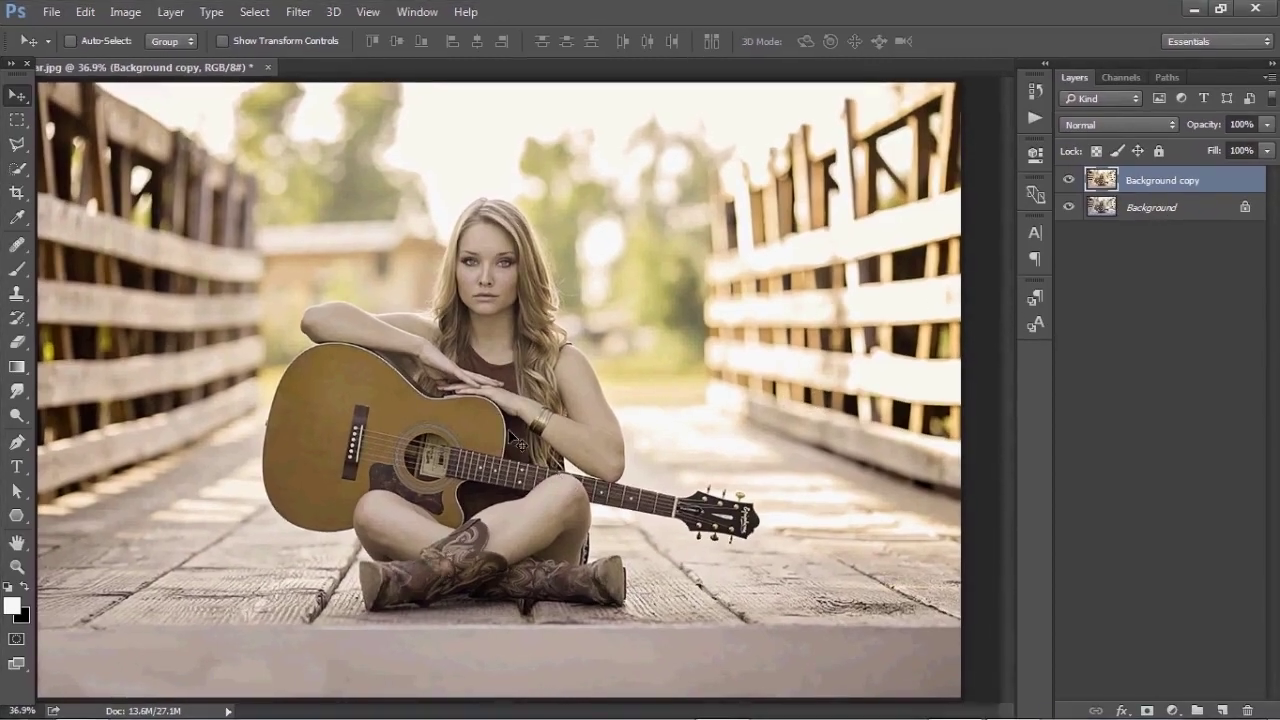
{"action": "key", "text": "ctrl+z"}
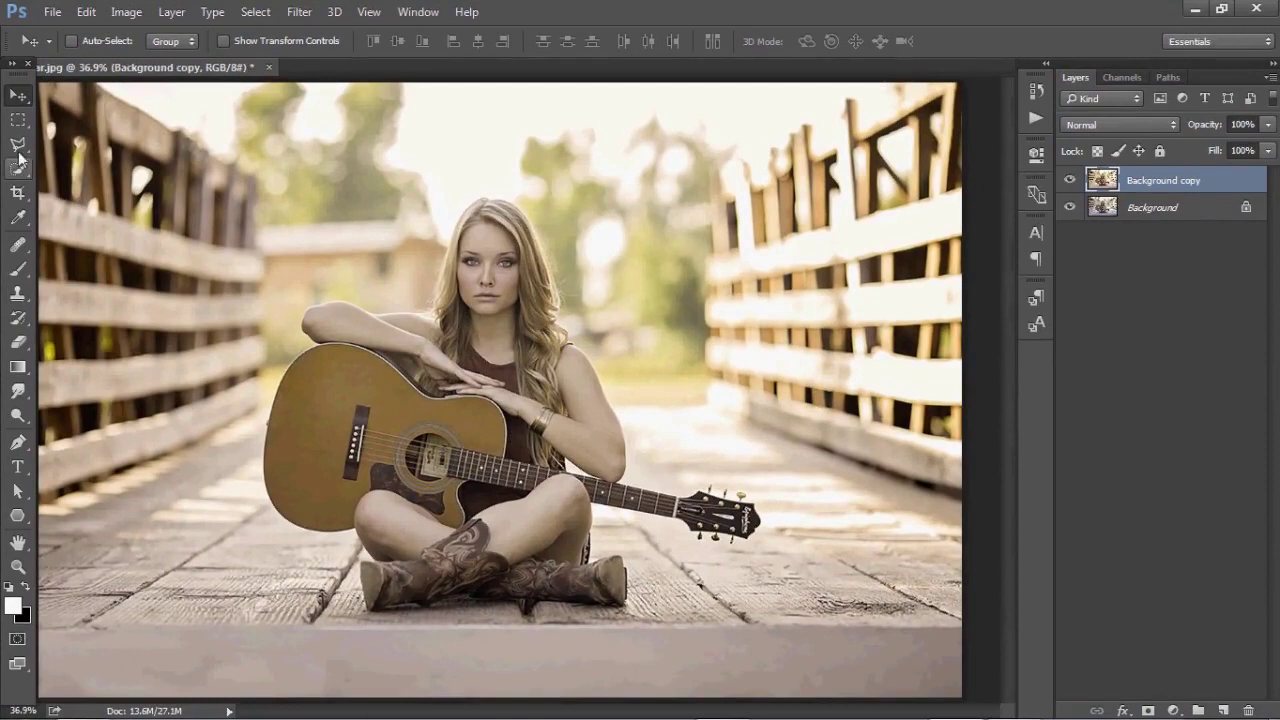
- With the Quick Selection tool and a 143 px brush, select the upper guitar body, the arm resting on it and the face
{"action": "left_click", "coordinate": [18, 166]}
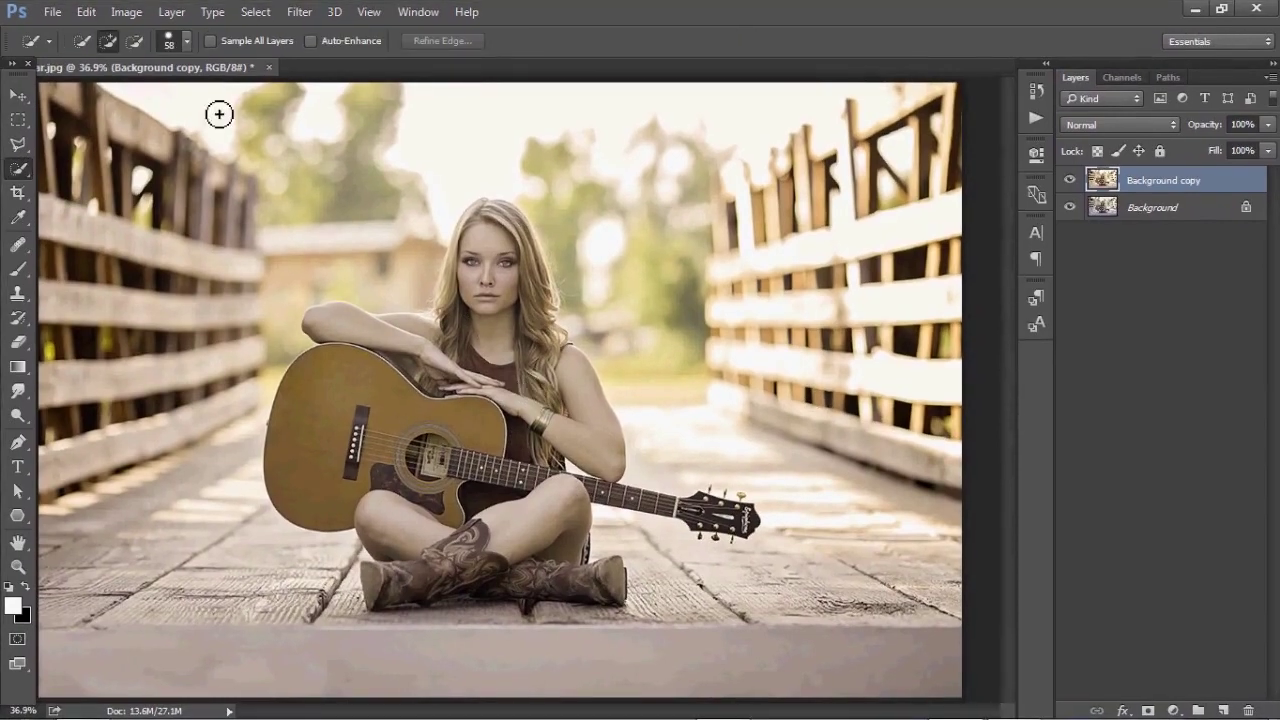
{"action": "right_click", "coordinate": [180, 101]}
{"action": "left_click_drag", "start_coordinate": [166, 89], "coordinate": [194, 94]}
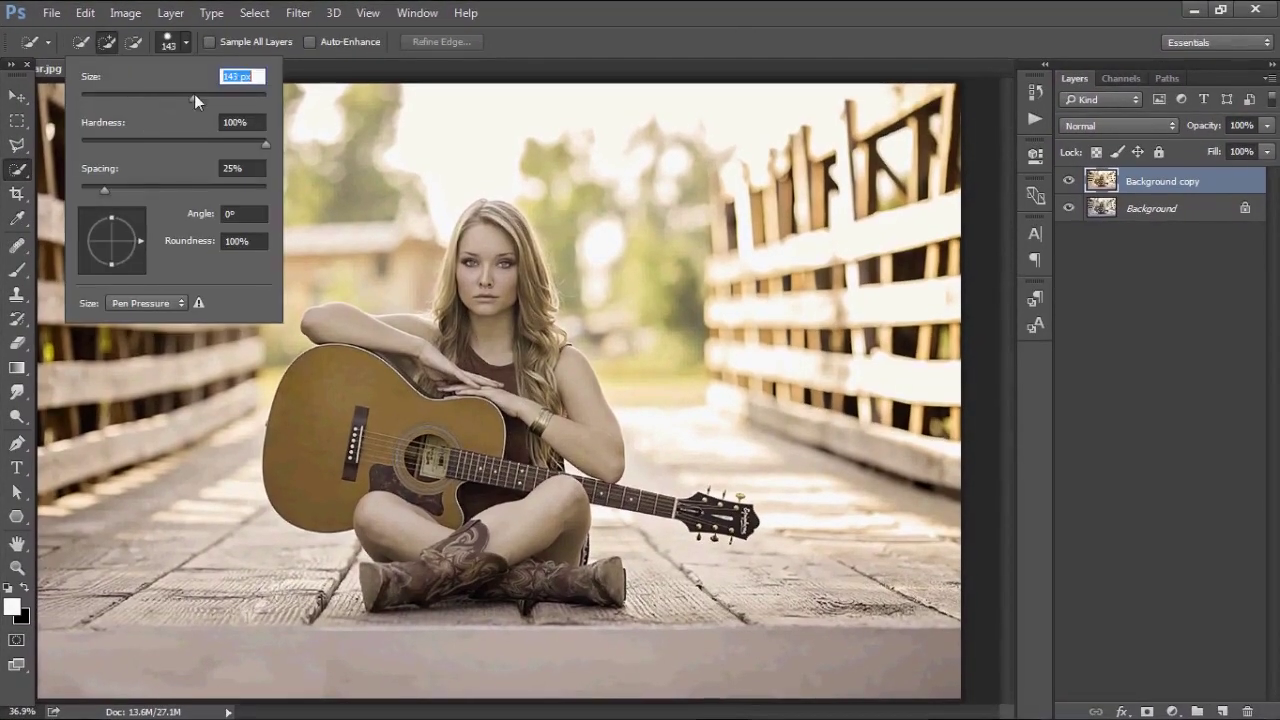
{"action": "left_click", "coordinate": [440, 392]}
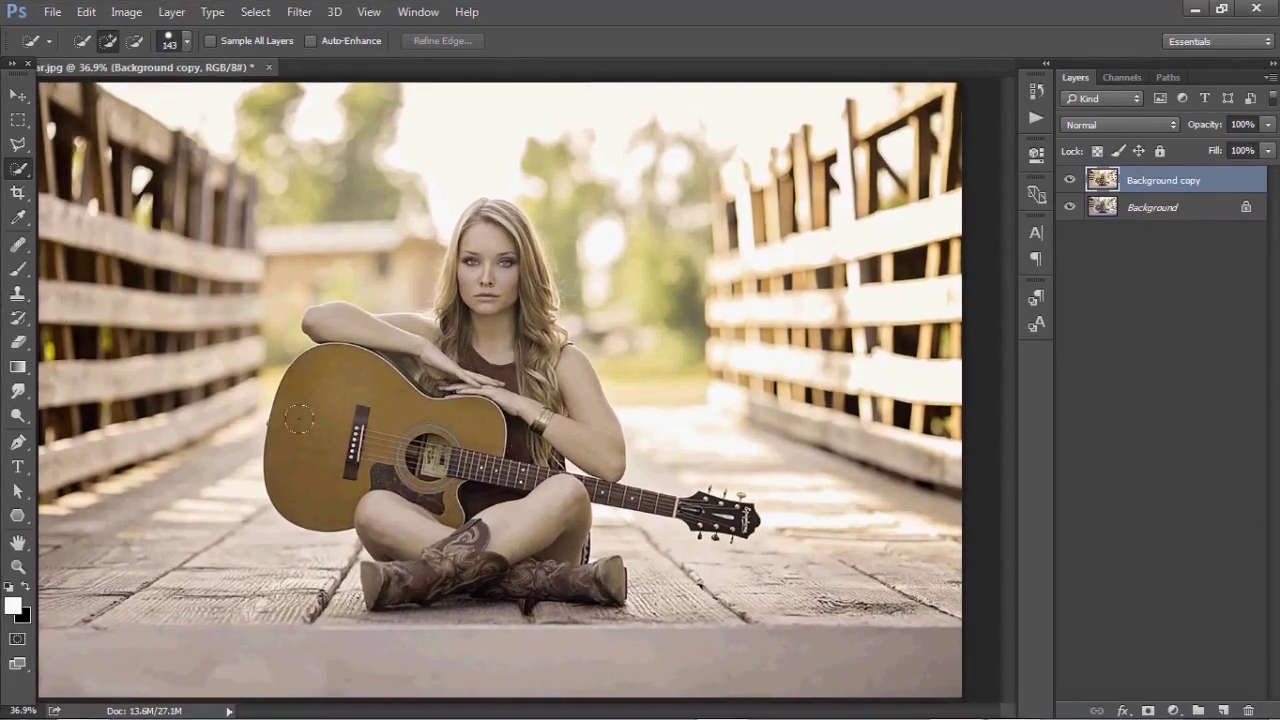
{"action": "left_click_drag", "start_coordinate": [469, 402], "coordinate": [324, 367]}
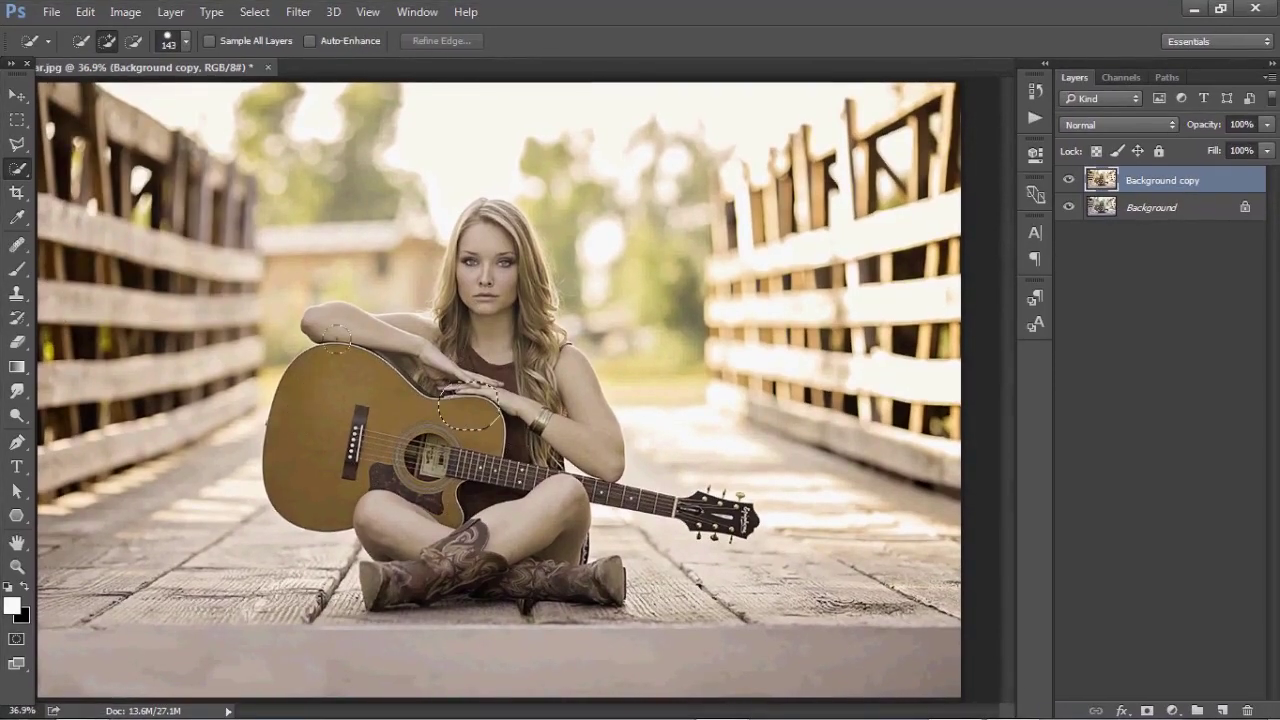
{"action": "left_click", "coordinate": [337, 338]}
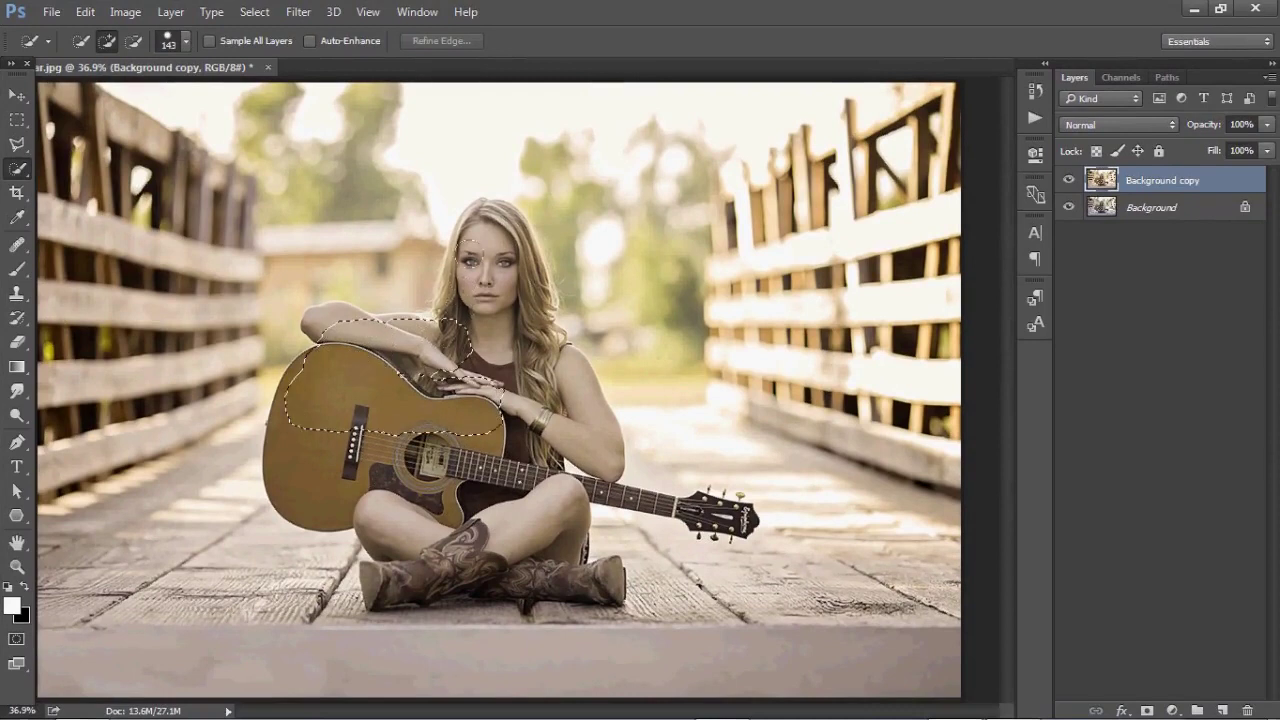
{"action": "left_click_drag", "start_coordinate": [479, 229], "coordinate": [480, 247]}
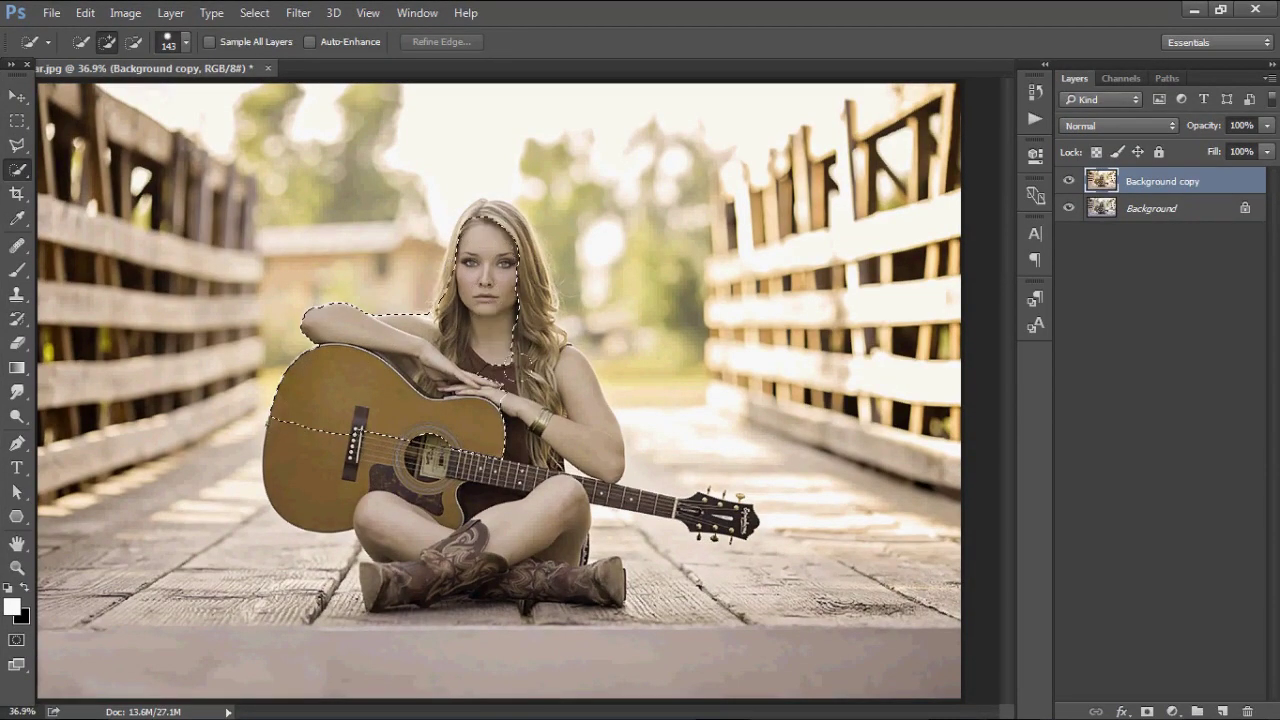
- Extend the selection over the other arm, the legs, the rest of the guitar body and the hair
{"action": "left_click", "coordinate": [569, 410]}
{"action": "left_click", "coordinate": [592, 447]}
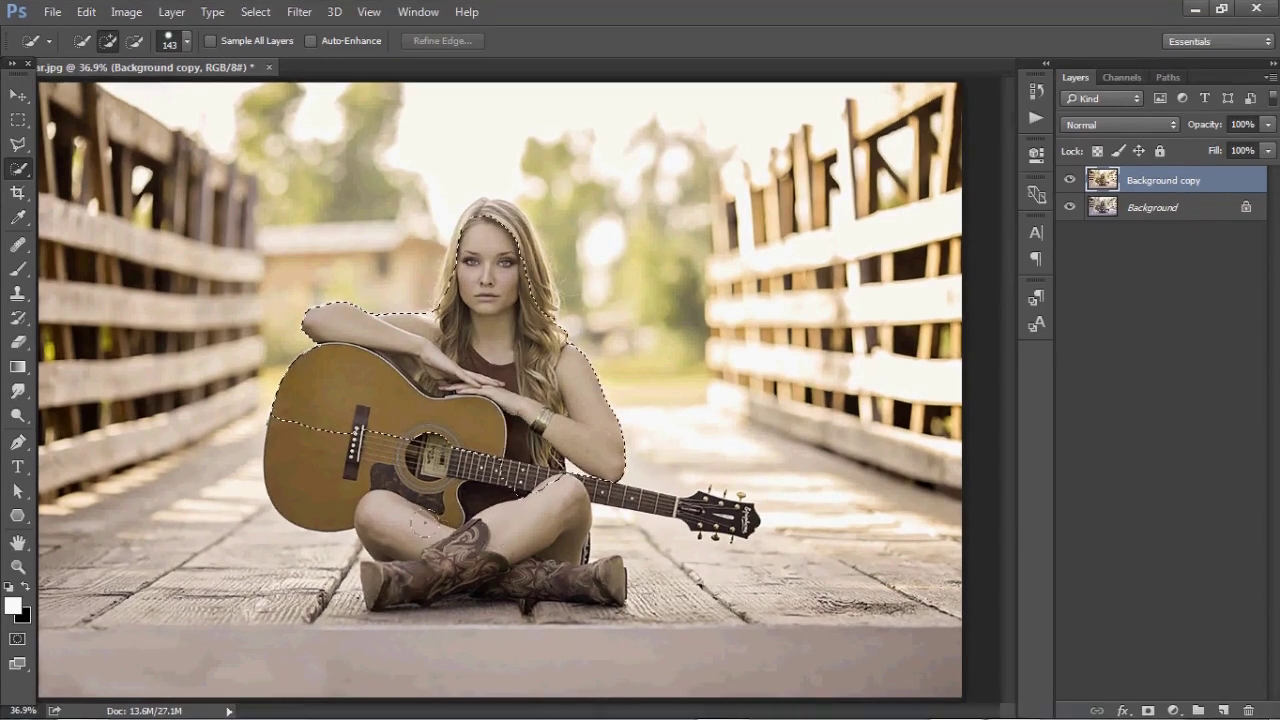
{"action": "left_click", "coordinate": [464, 550]}
{"action": "left_click_drag", "start_coordinate": [490, 439], "coordinate": [433, 509]}
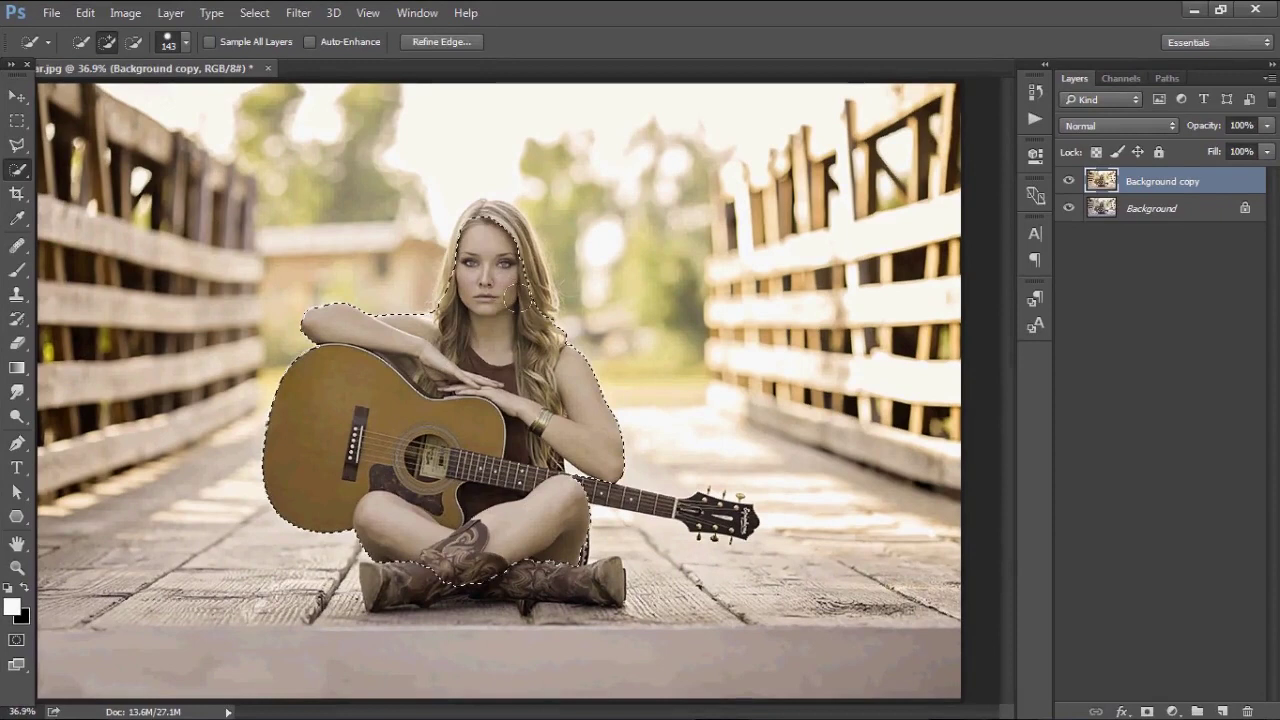
{"action": "left_click_drag", "start_coordinate": [487, 233], "coordinate": [477, 231]}
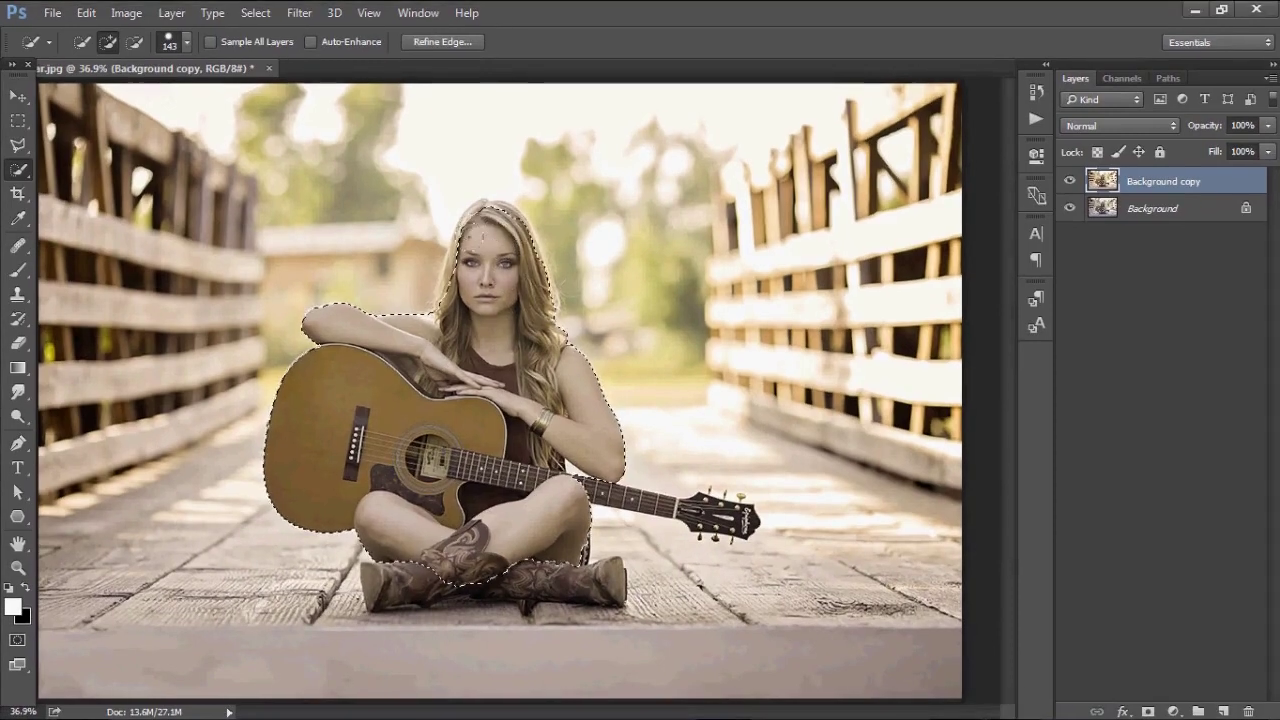
{"action": "left_click", "coordinate": [469, 270]}
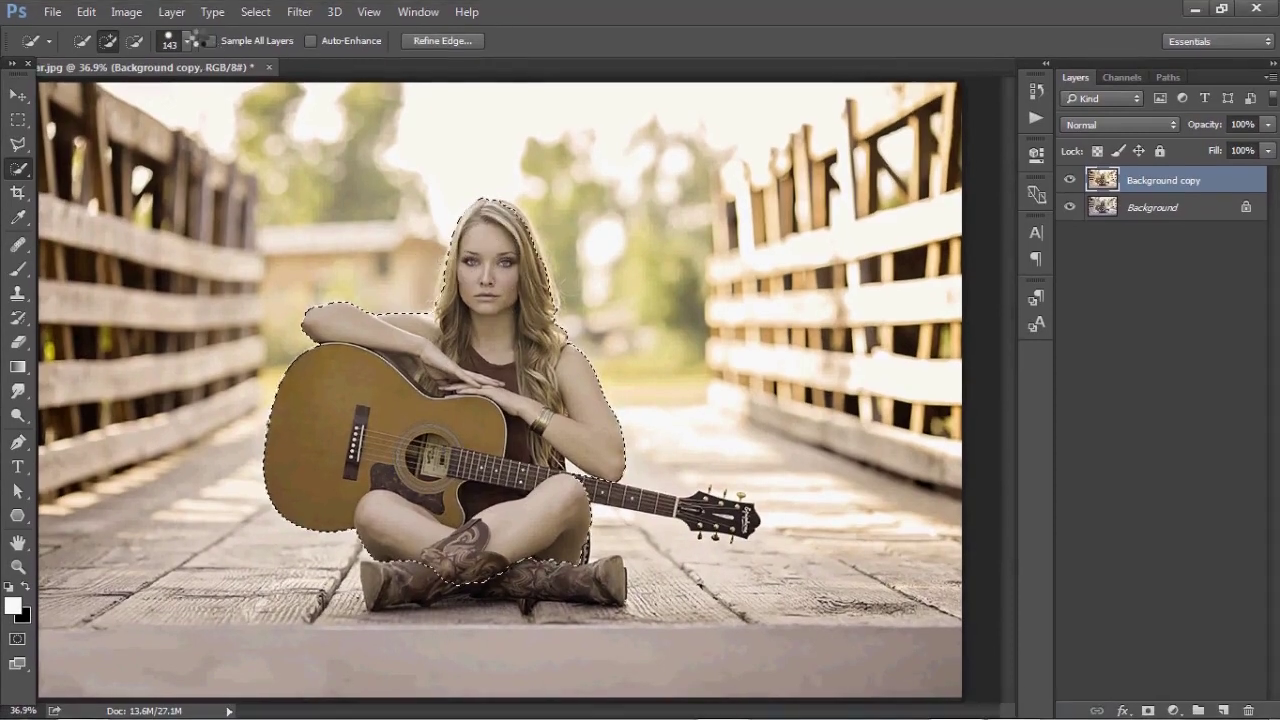
- Reduce the selection brush to 60 px and add the guitar's neck and headstock and both boots to the selection
{"action": "left_click", "coordinate": [186, 42]}
{"action": "left_click_drag", "start_coordinate": [174, 100], "coordinate": [135, 100]}
{"action": "left_click", "coordinate": [577, 451]}
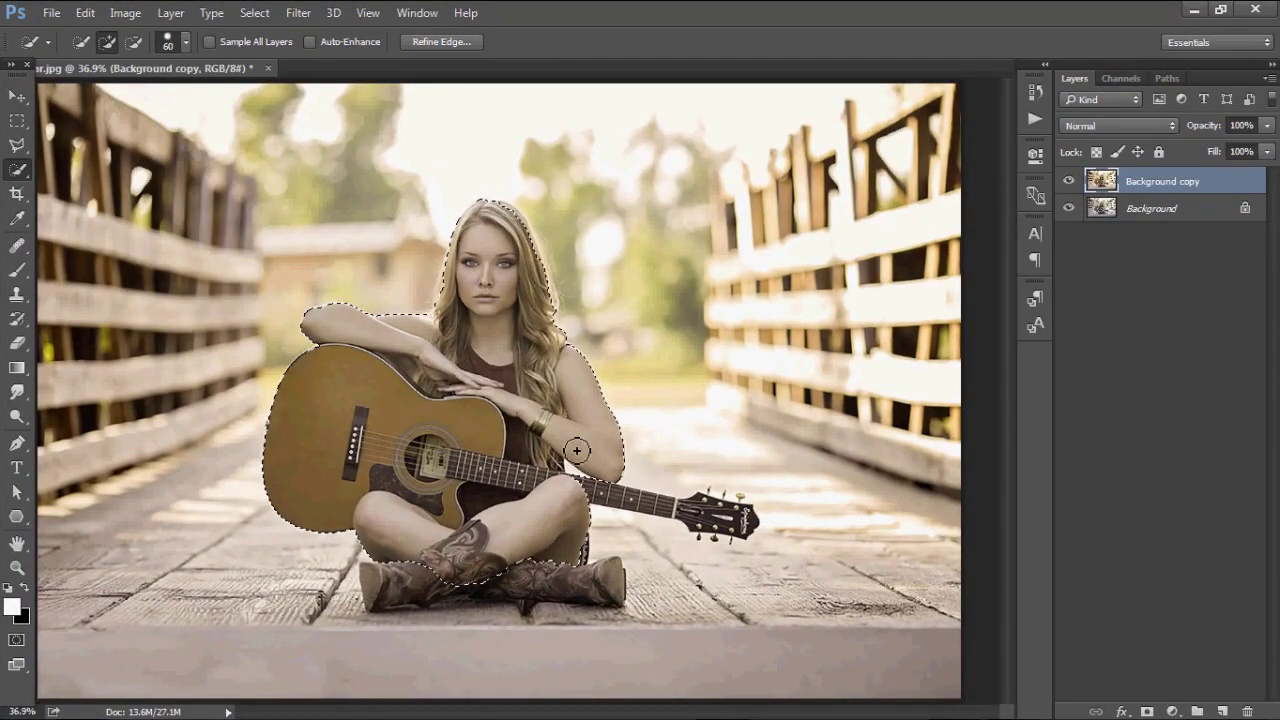
{"action": "left_click_drag", "start_coordinate": [585, 496], "coordinate": [736, 525]}
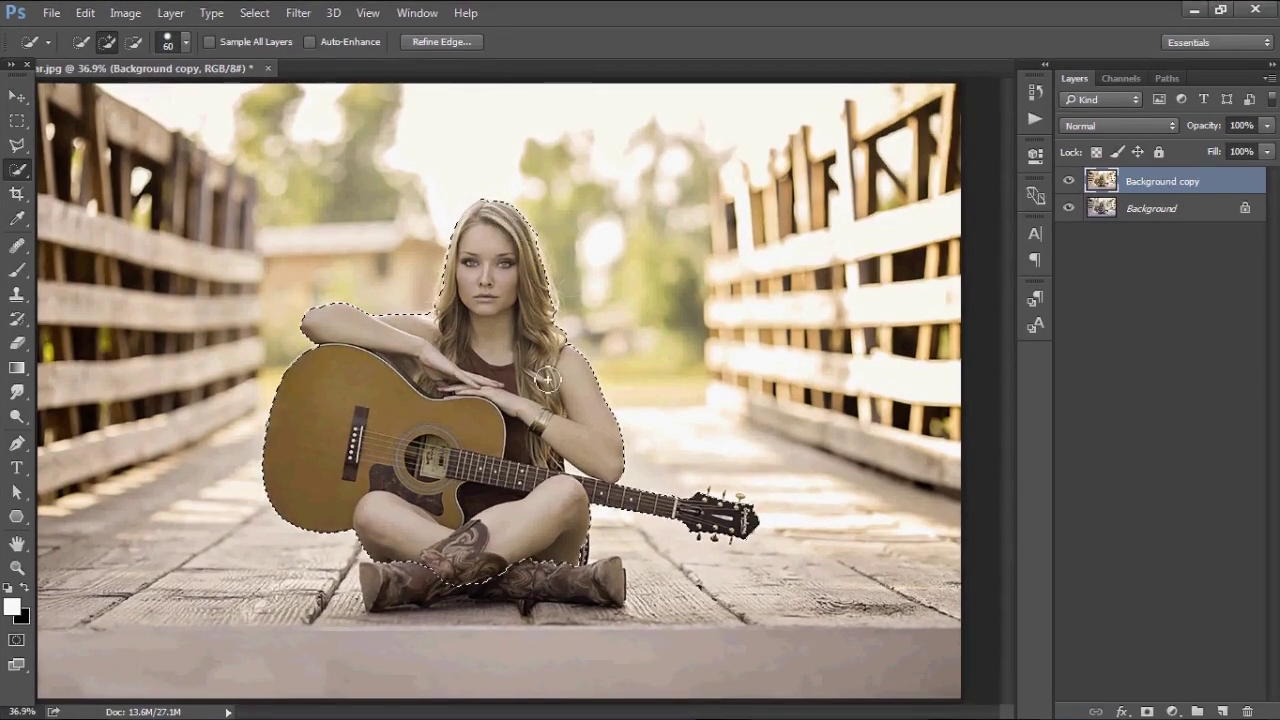
{"action": "left_click_drag", "start_coordinate": [568, 581], "coordinate": [401, 592]}
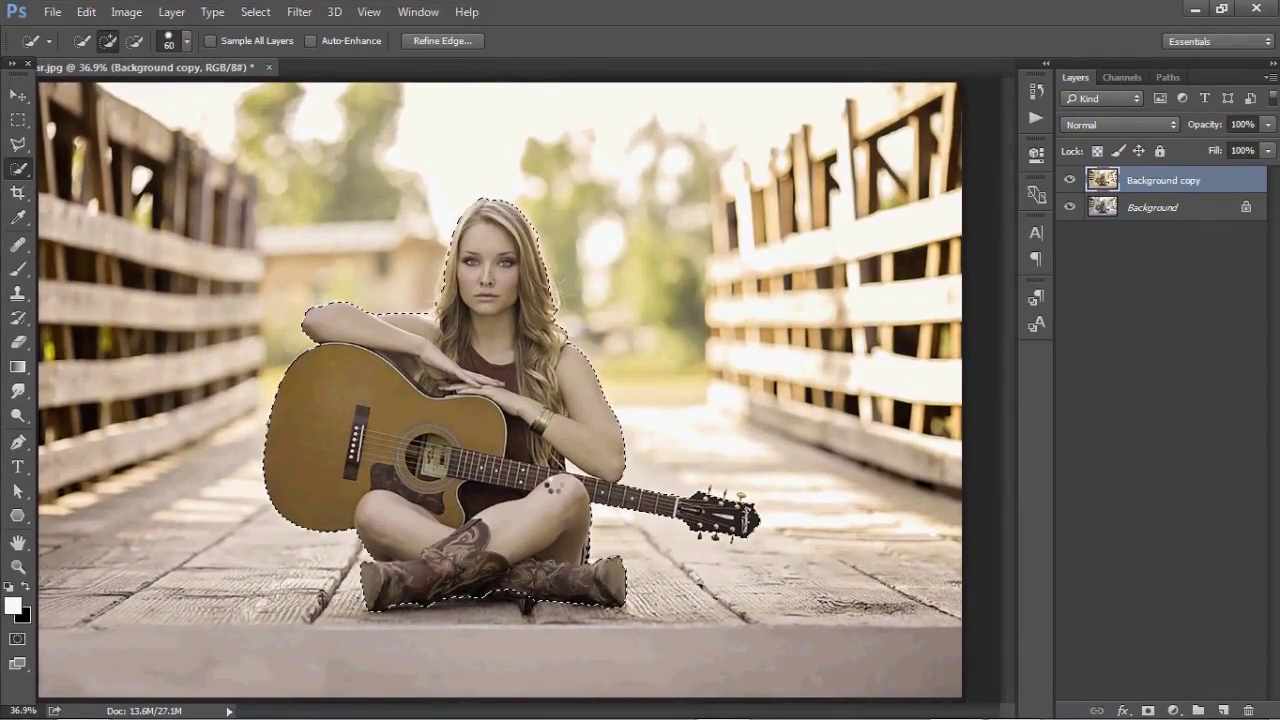
- Refine the selection edge with Feather 0.2 px, Contrast 9% and Decontaminate Colors at 50%, output to a new layer with layer mask
{"action": "left_click", "coordinate": [439, 41]}
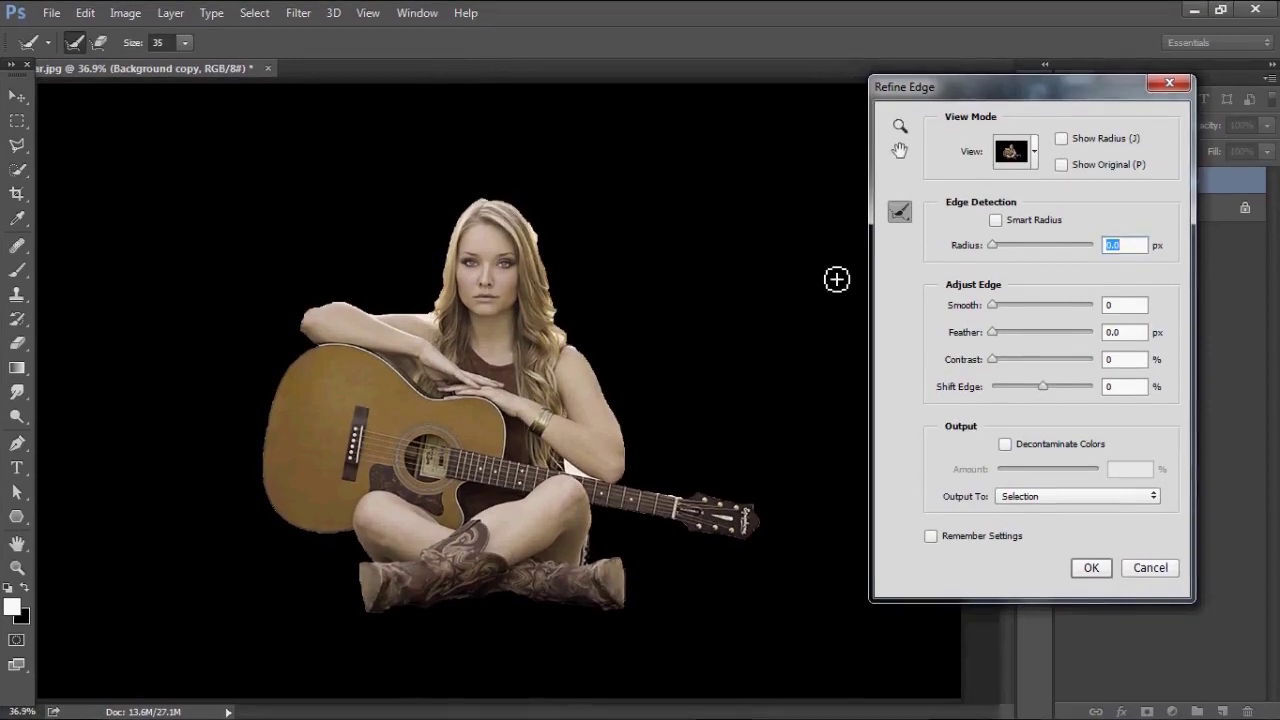
{"action": "left_click", "coordinate": [1150, 568]}
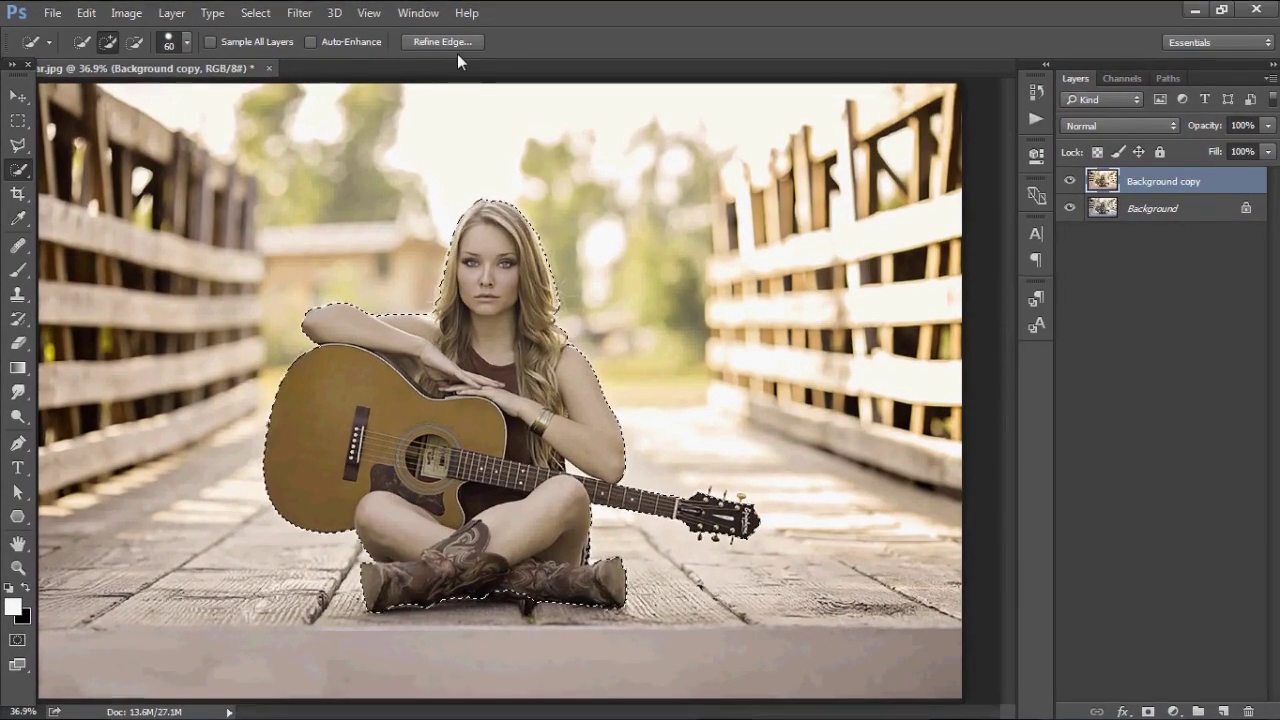
{"action": "left_click", "coordinate": [457, 41]}
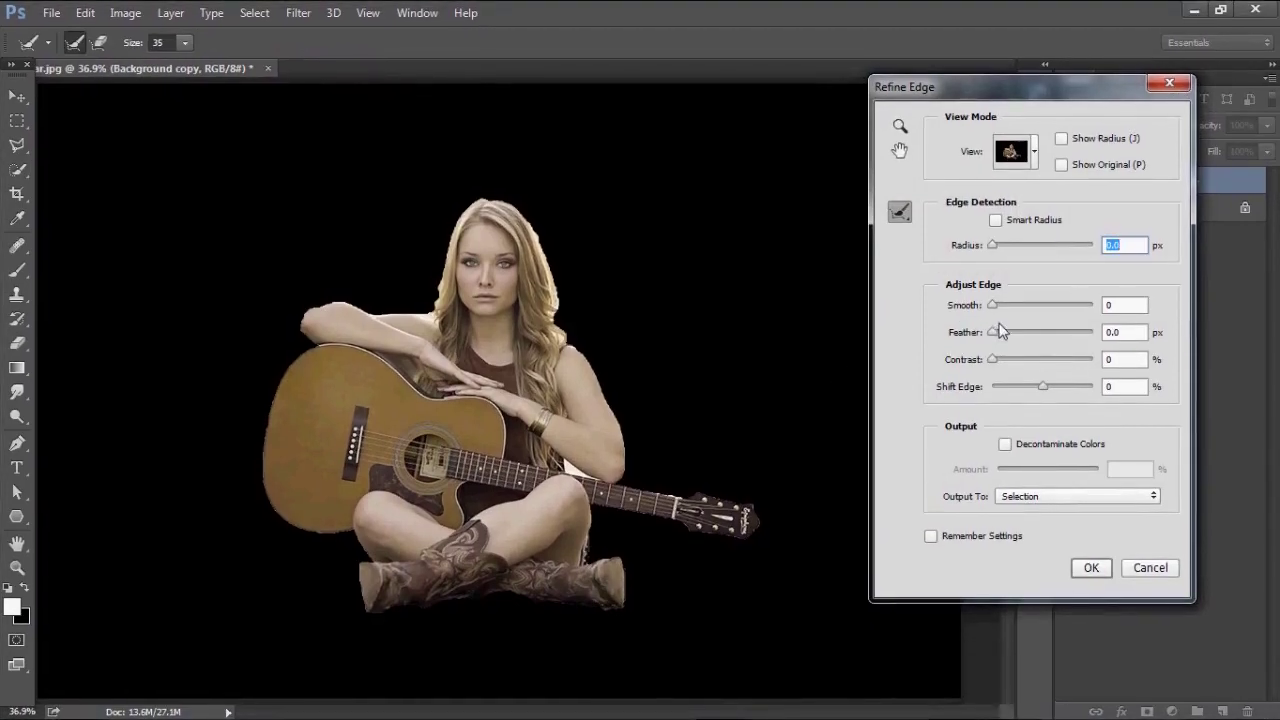
{"action": "left_click", "coordinate": [1128, 331]}
{"action": "key", "text": "BackSpace"}
{"action": "type", "text": "2"}
{"action": "left_click", "coordinate": [1001, 361]}
{"action": "left_click", "coordinate": [1023, 499]}
{"action": "left_click", "coordinate": [1023, 497]}
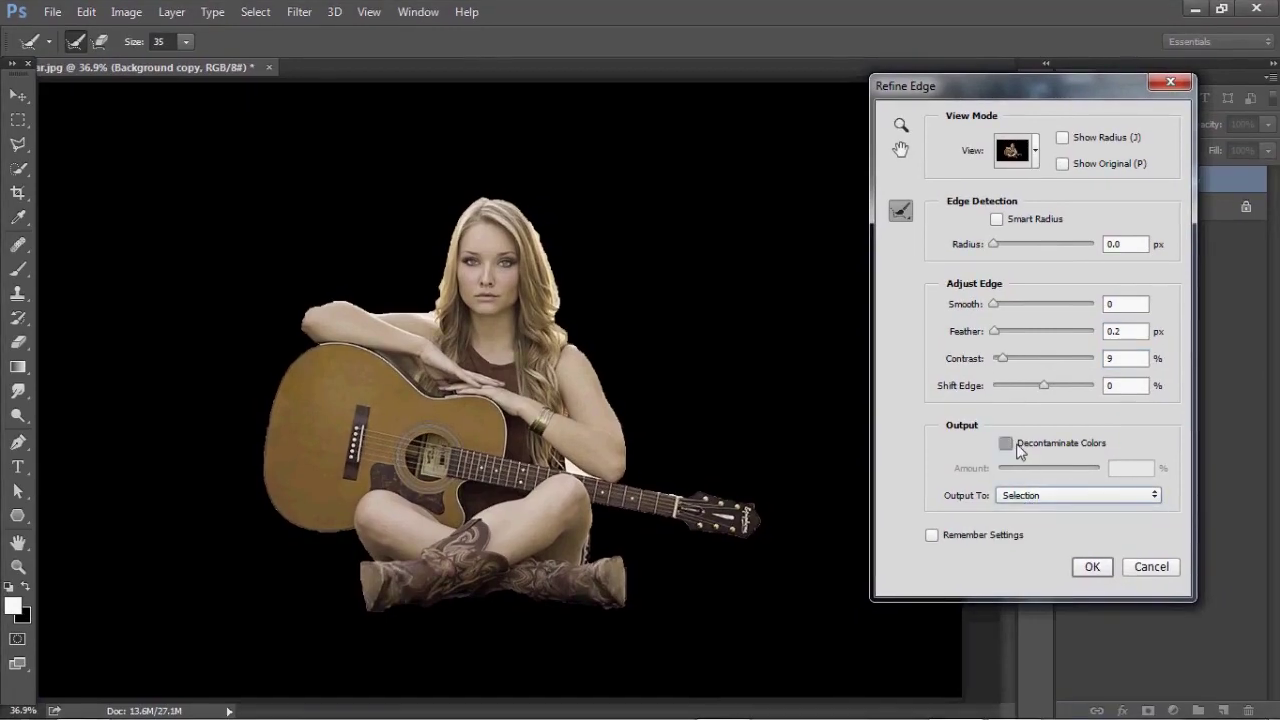
{"action": "left_click", "coordinate": [1016, 445]}
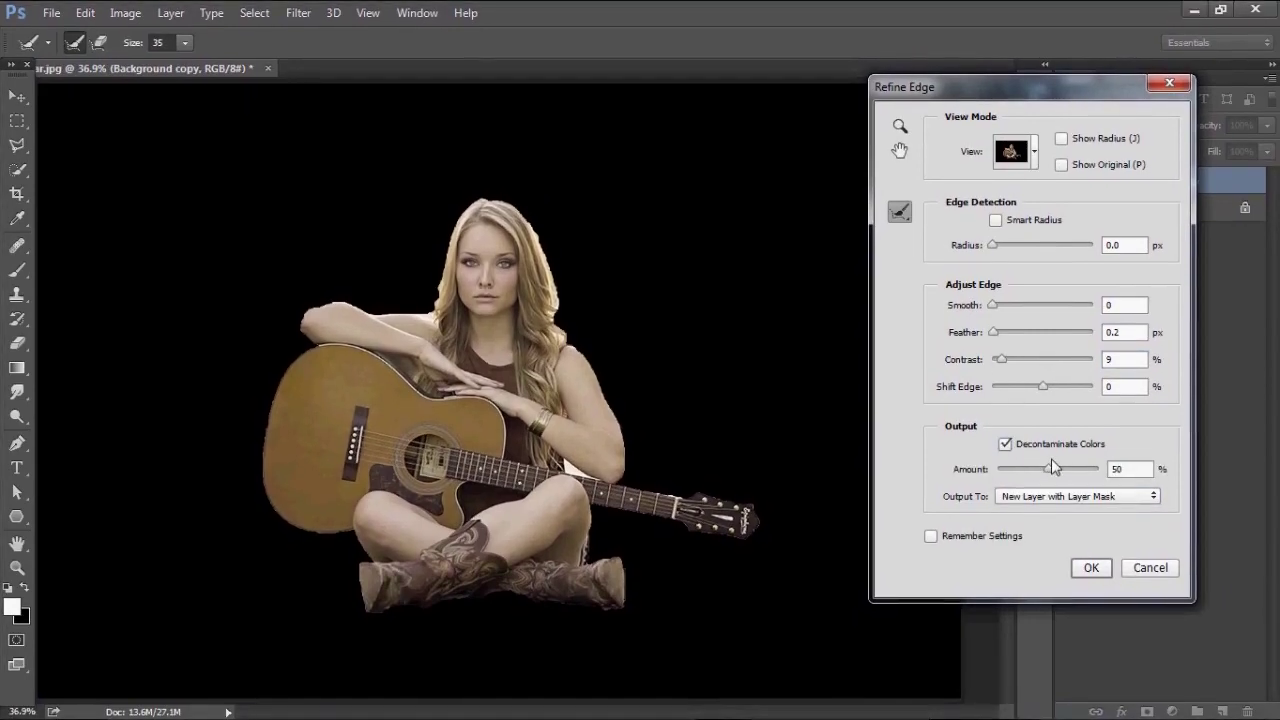
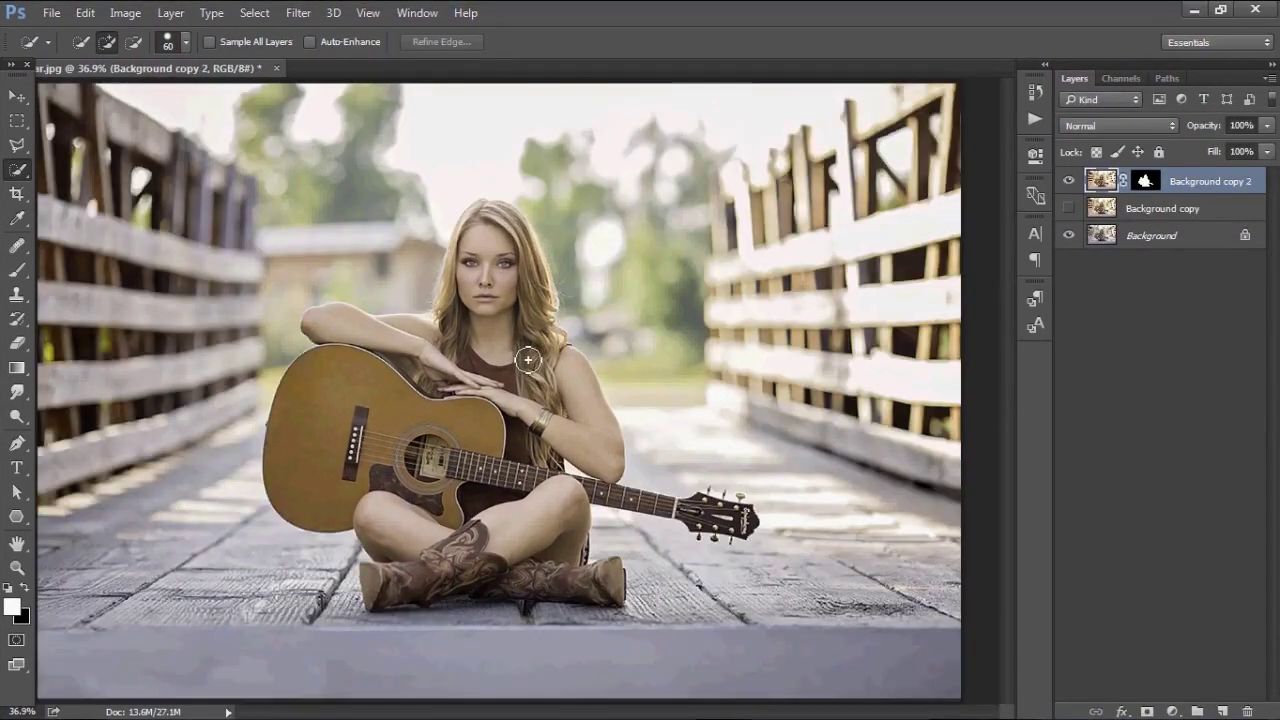
- Compare the photo with and without the masked subject layer by switching layer visibility
{"action": "key", "text": "v"}
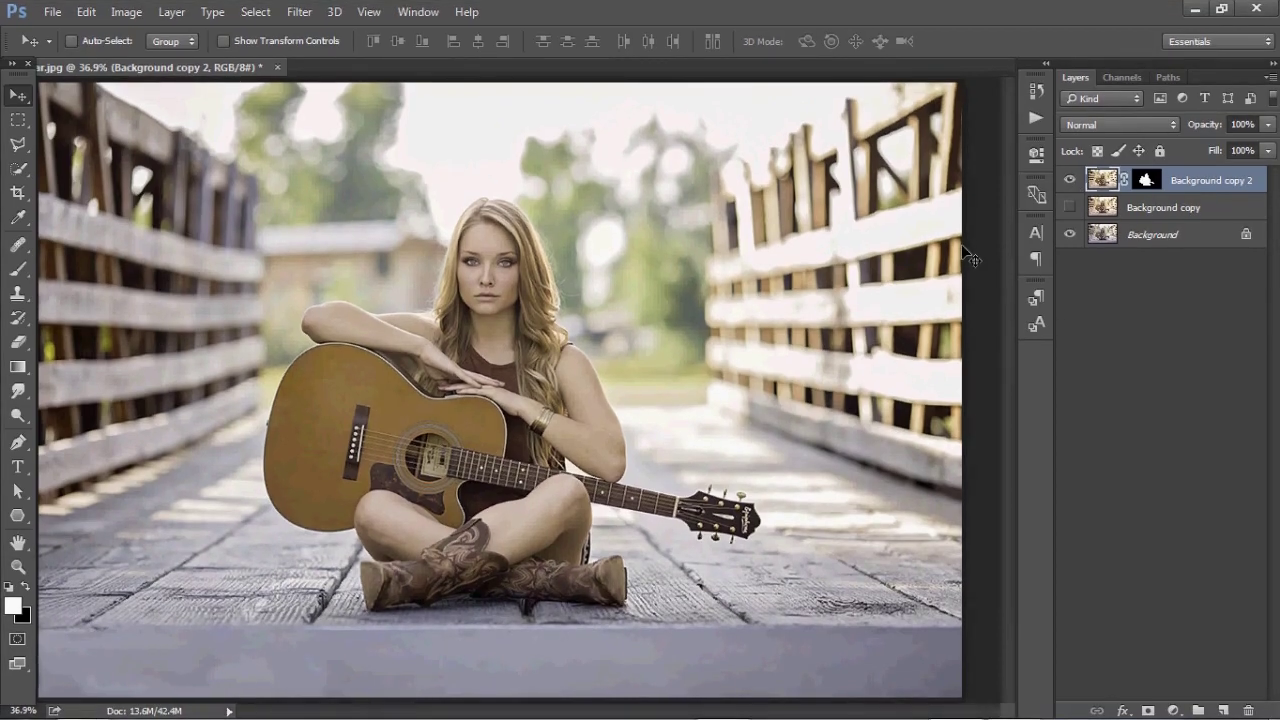
{"action": "left_click", "coordinate": [1071, 236]}
{"action": "left_click", "coordinate": [1071, 236]}
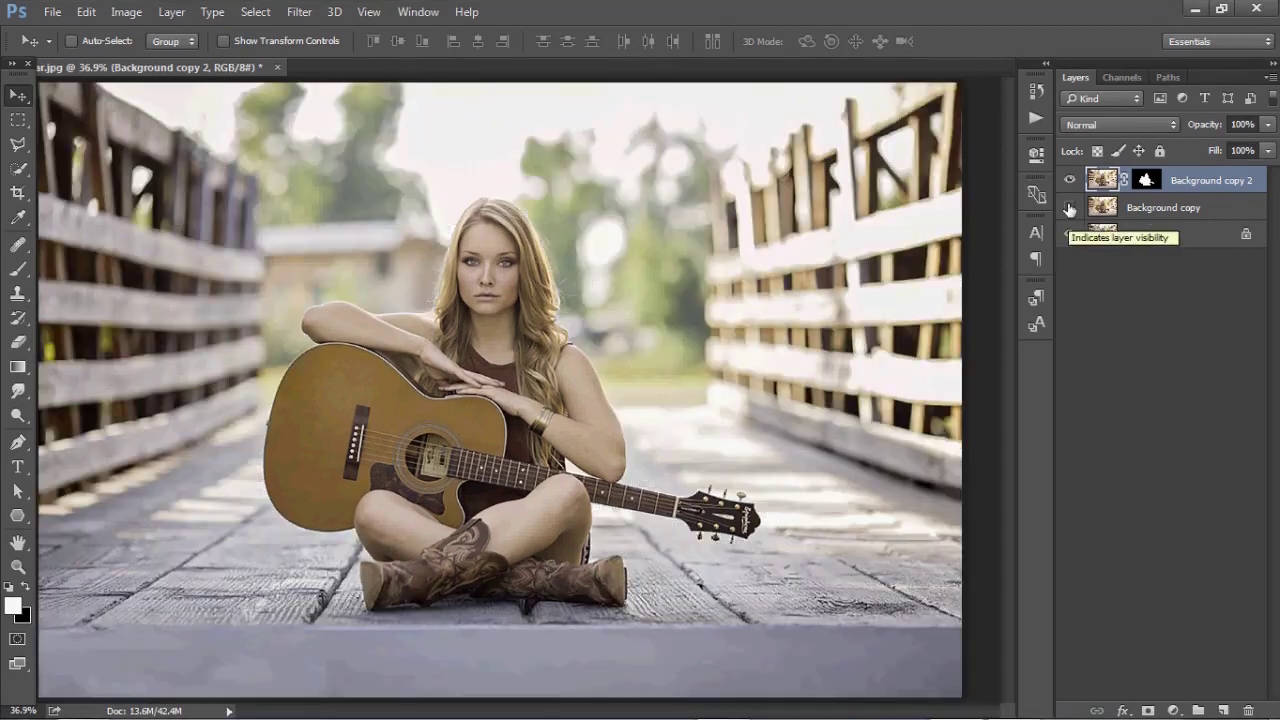
{"action": "left_click", "coordinate": [1069, 181]}
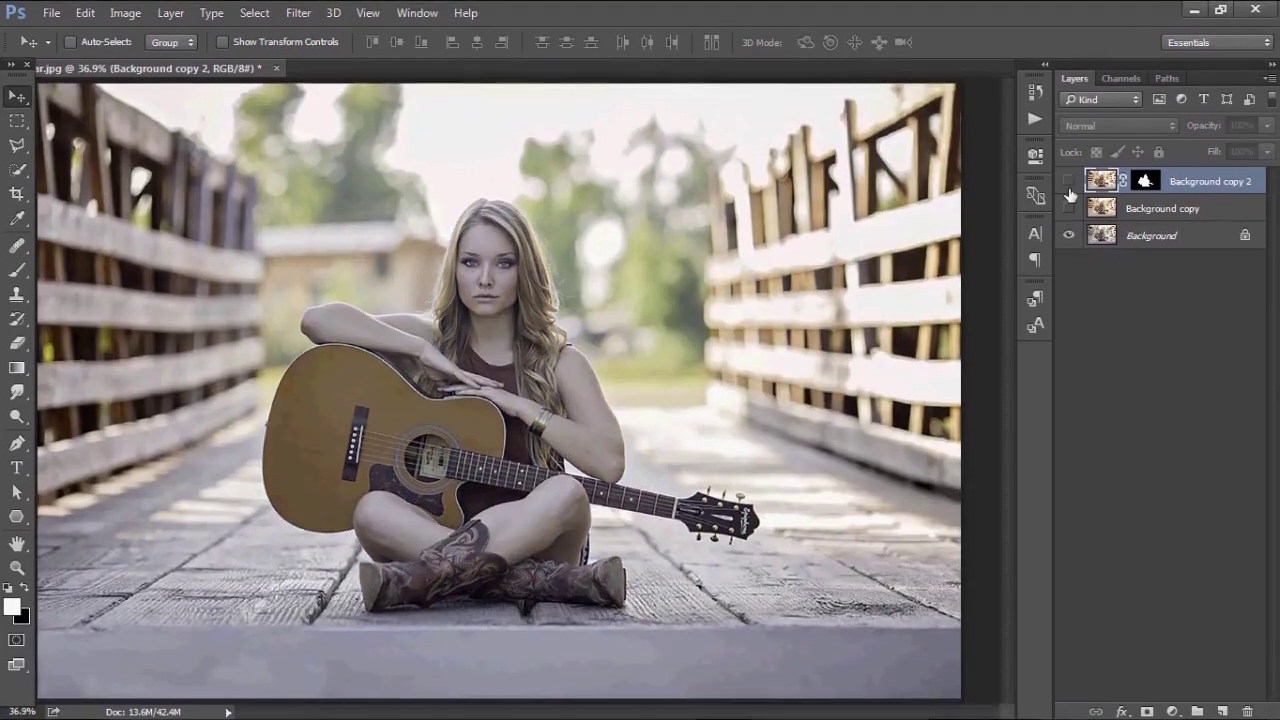
{"action": "left_click", "coordinate": [1069, 183]}
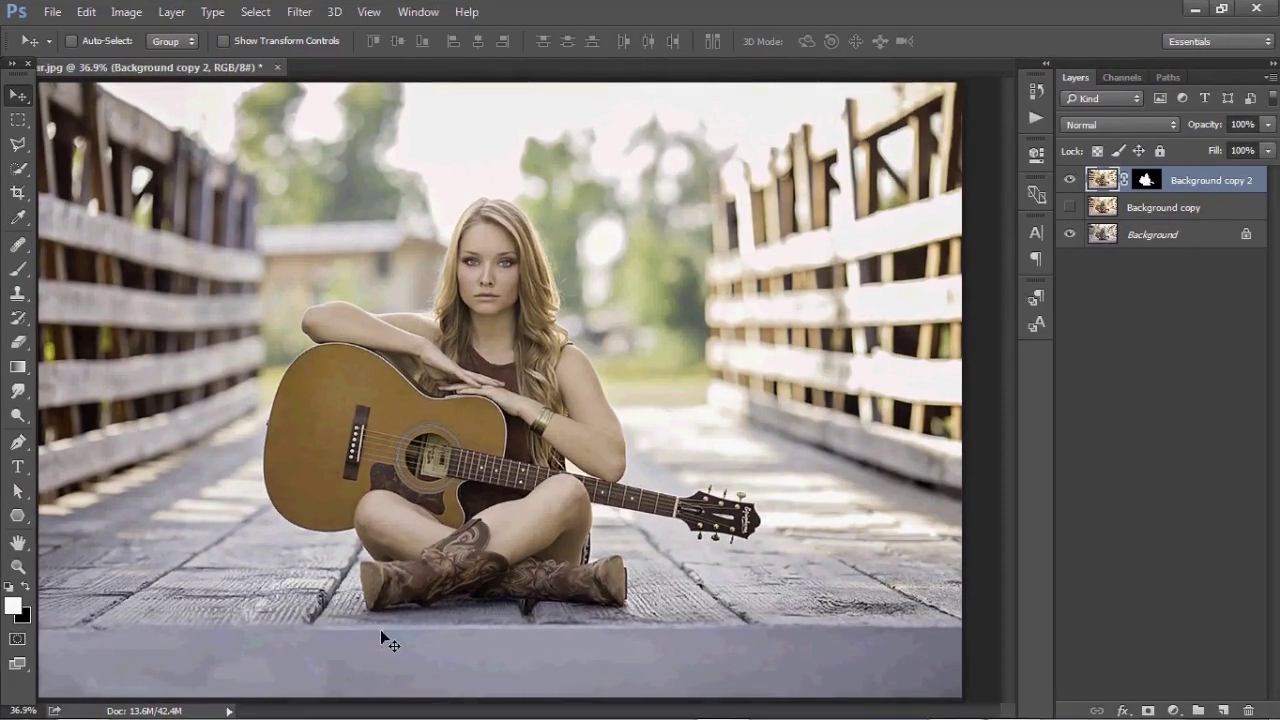
- Paint a black shadow under the boots on a new layer with a soft 188 px brush, and move that layer below the masked subject
{"action": "left_click", "coordinate": [1222, 711]}
{"action": "key", "text": "b"}
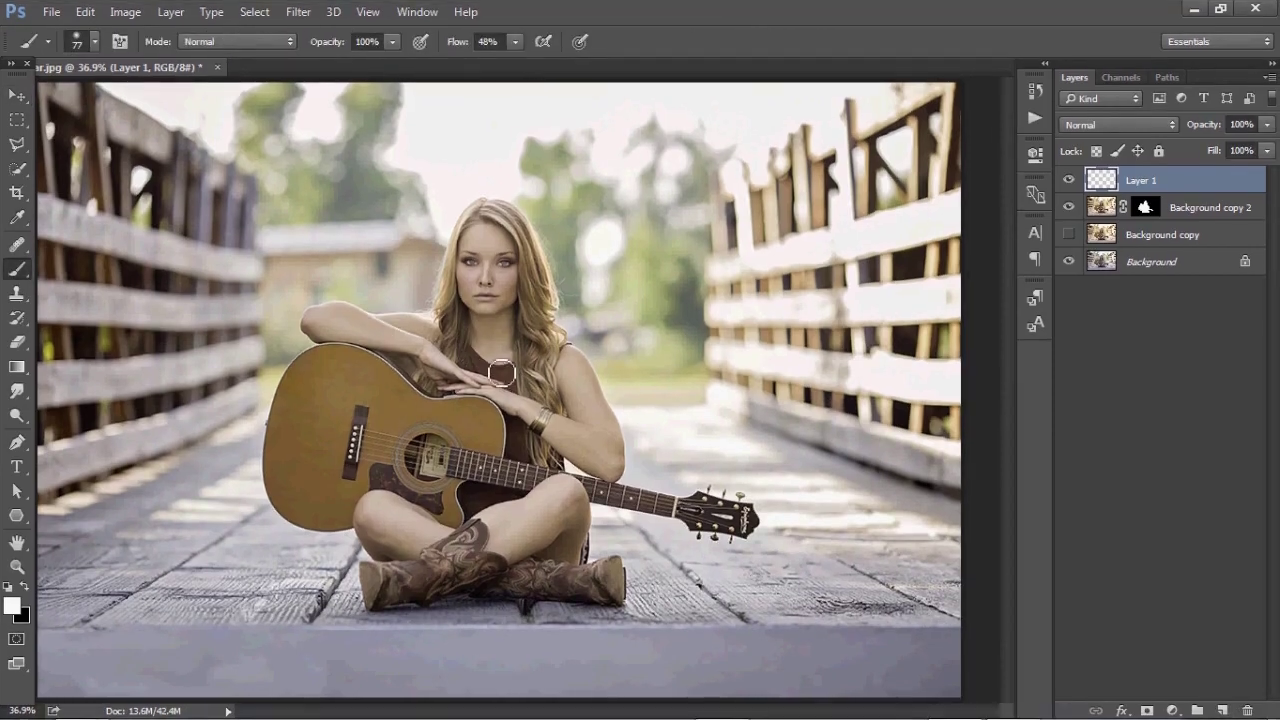
{"action": "right_click", "coordinate": [502, 284]}
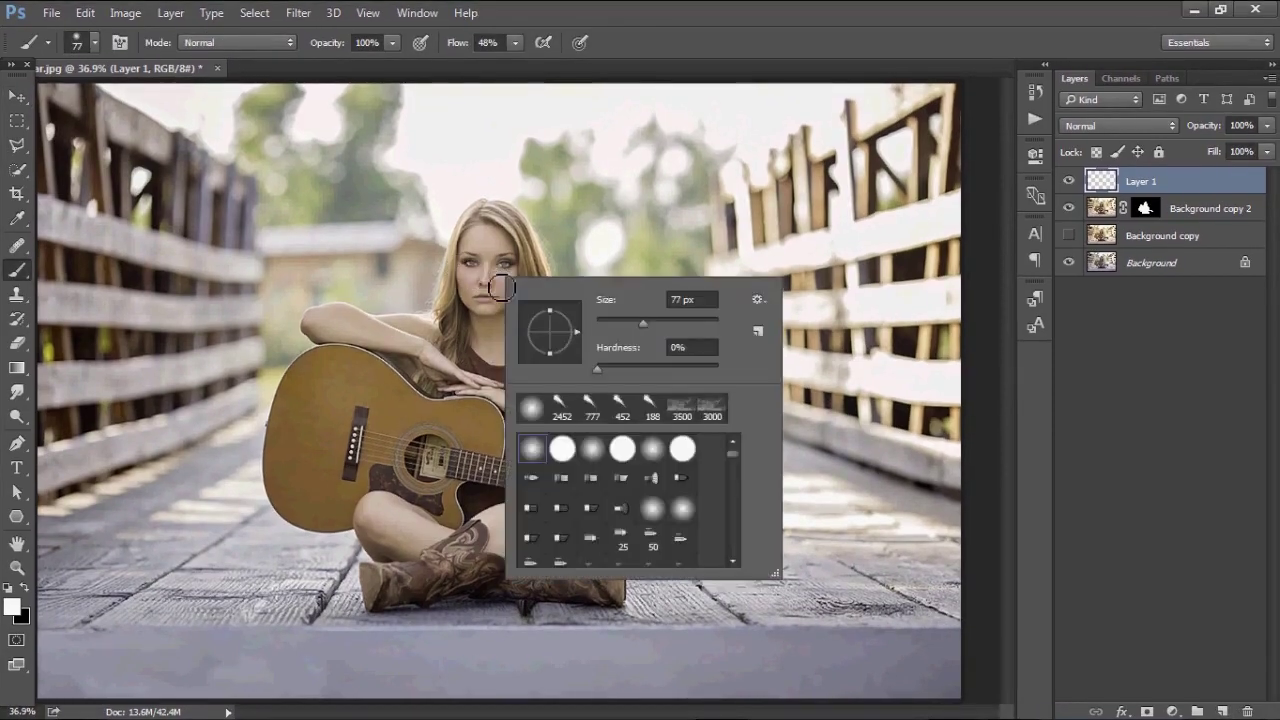
{"action": "left_click", "coordinate": [684, 322]}
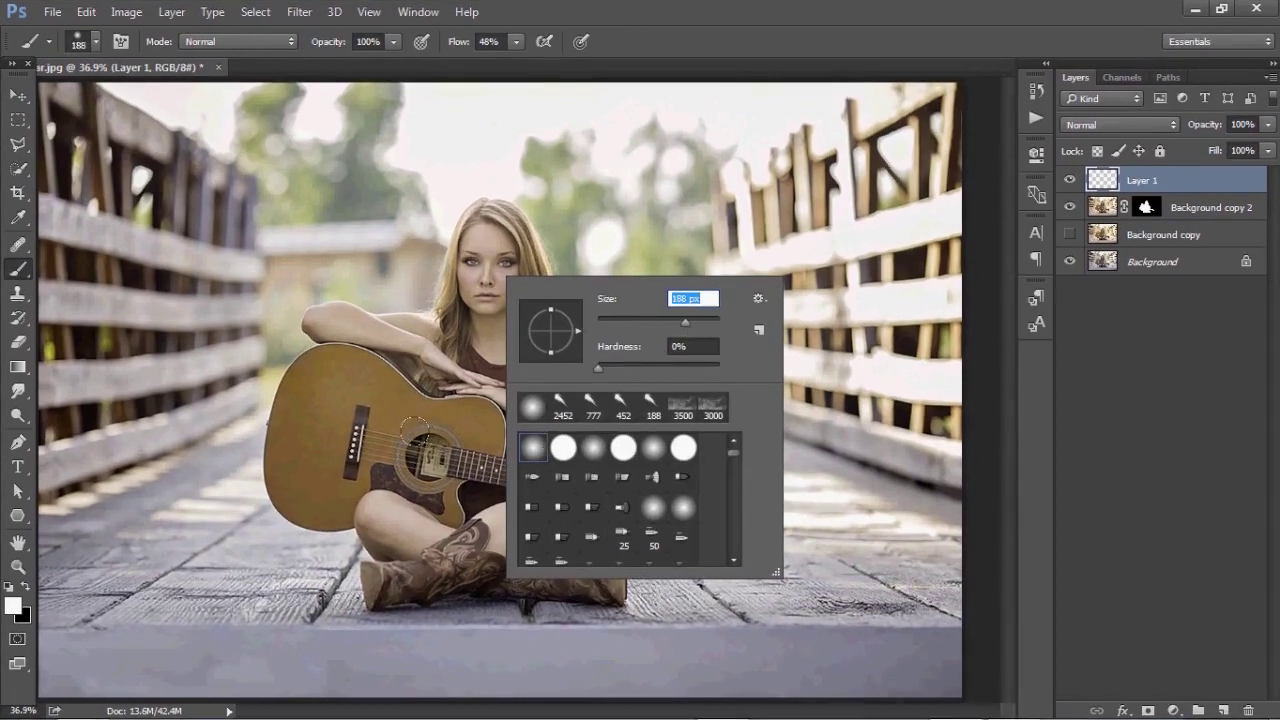
{"action": "left_click", "coordinate": [103, 492]}
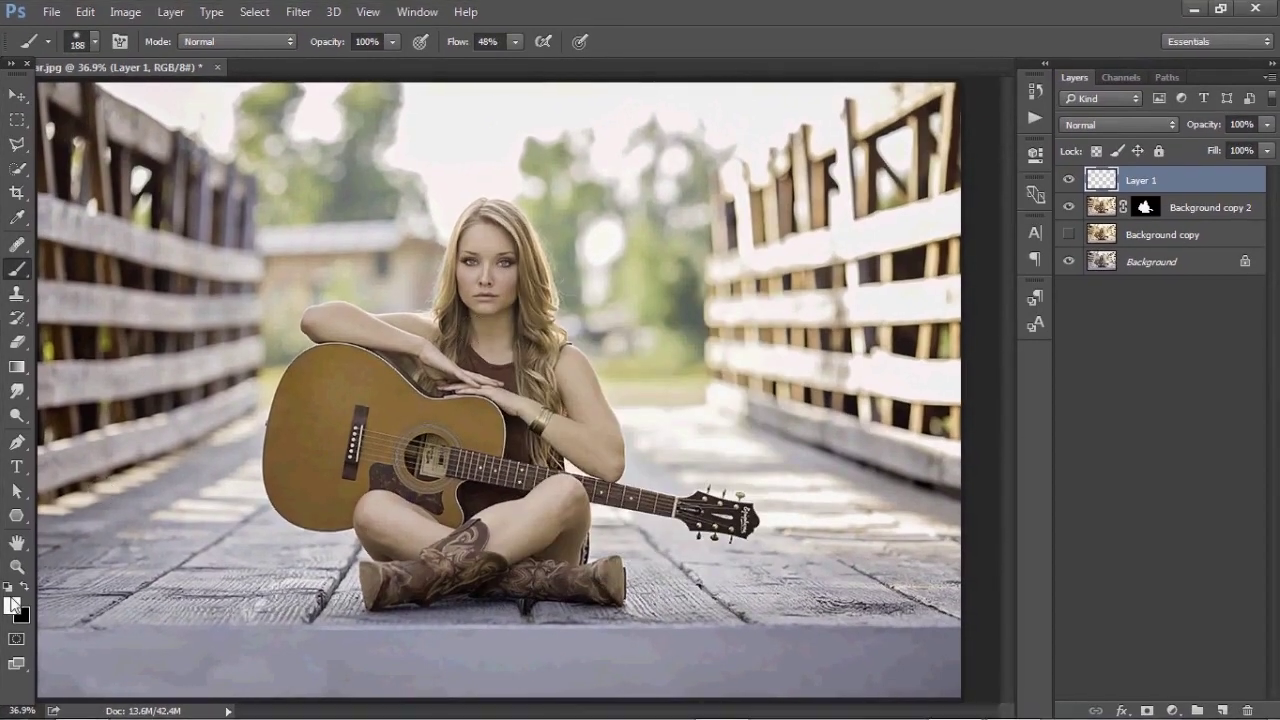
{"action": "key", "text": "x"}
{"action": "mouse_move", "coordinate": [375, 622]}
{"action": "left_mouse_down"}
{"action": "mouse_move", "coordinate": [414, 595]}
{"action": "mouse_move", "coordinate": [543, 605]}
{"action": "left_mouse_up"}
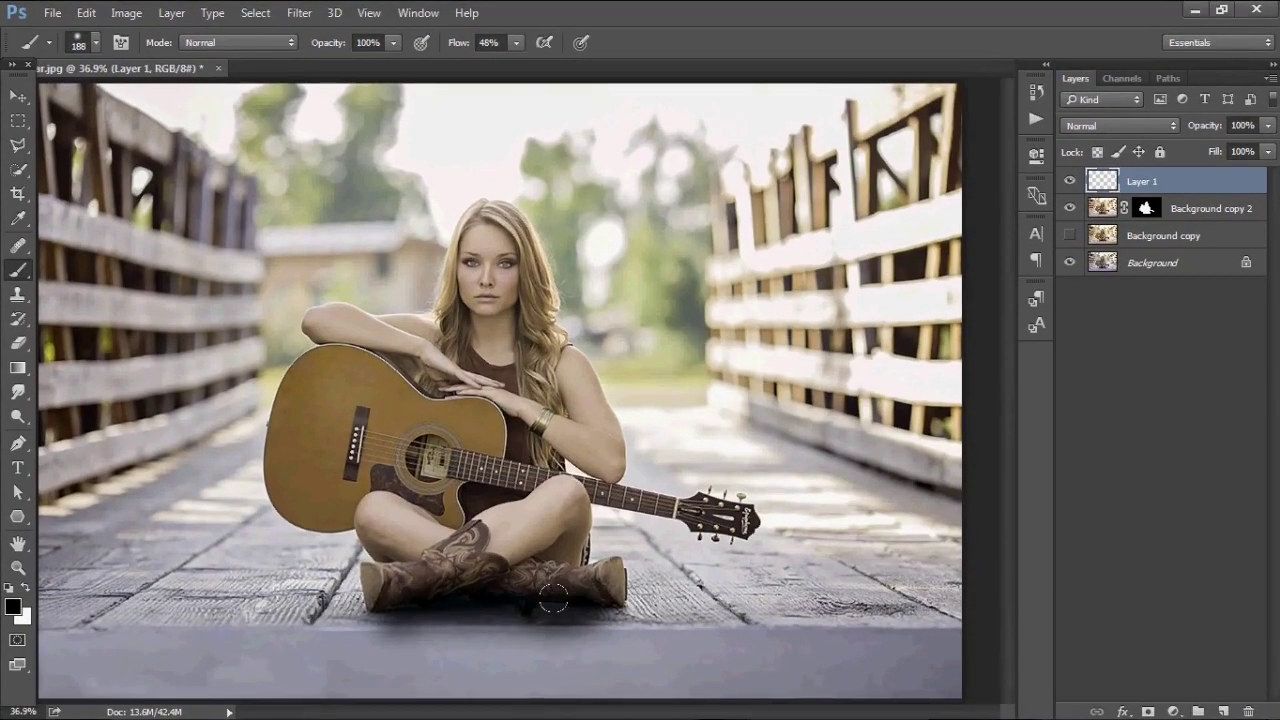
{"action": "key", "text": "v"}
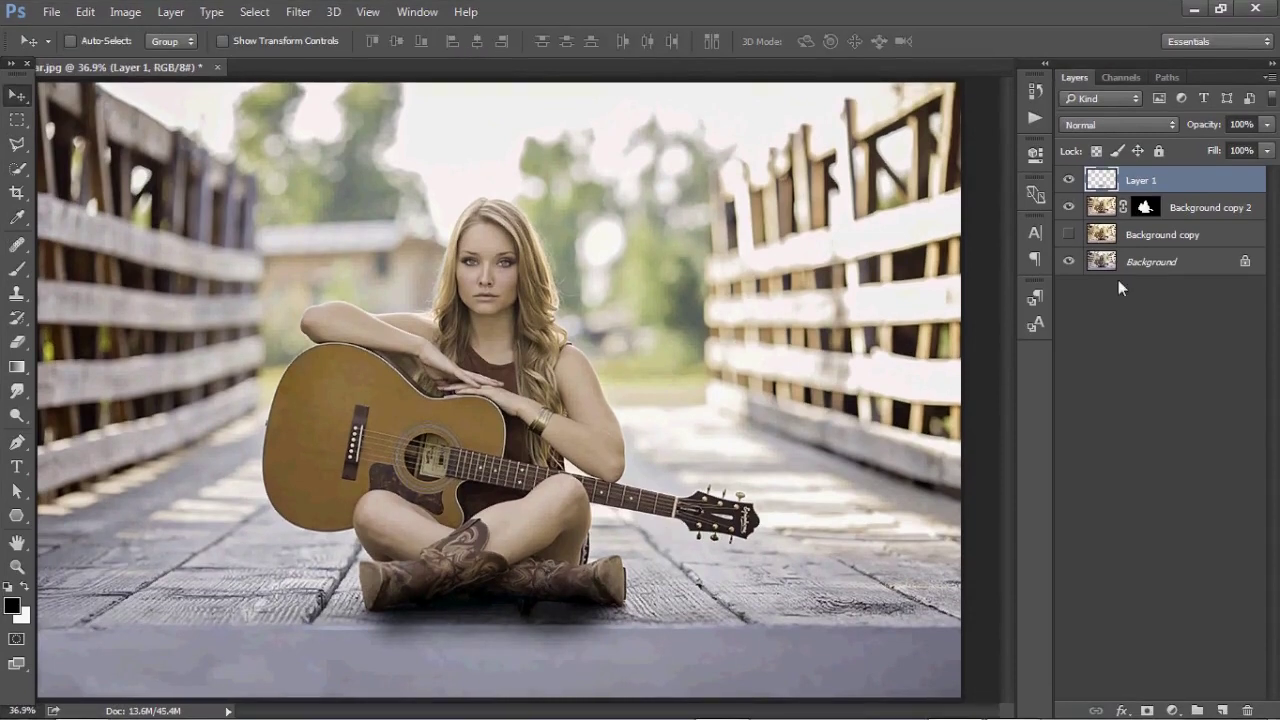
{"action": "left_click_drag", "start_coordinate": [1166, 184], "coordinate": [1170, 215]}
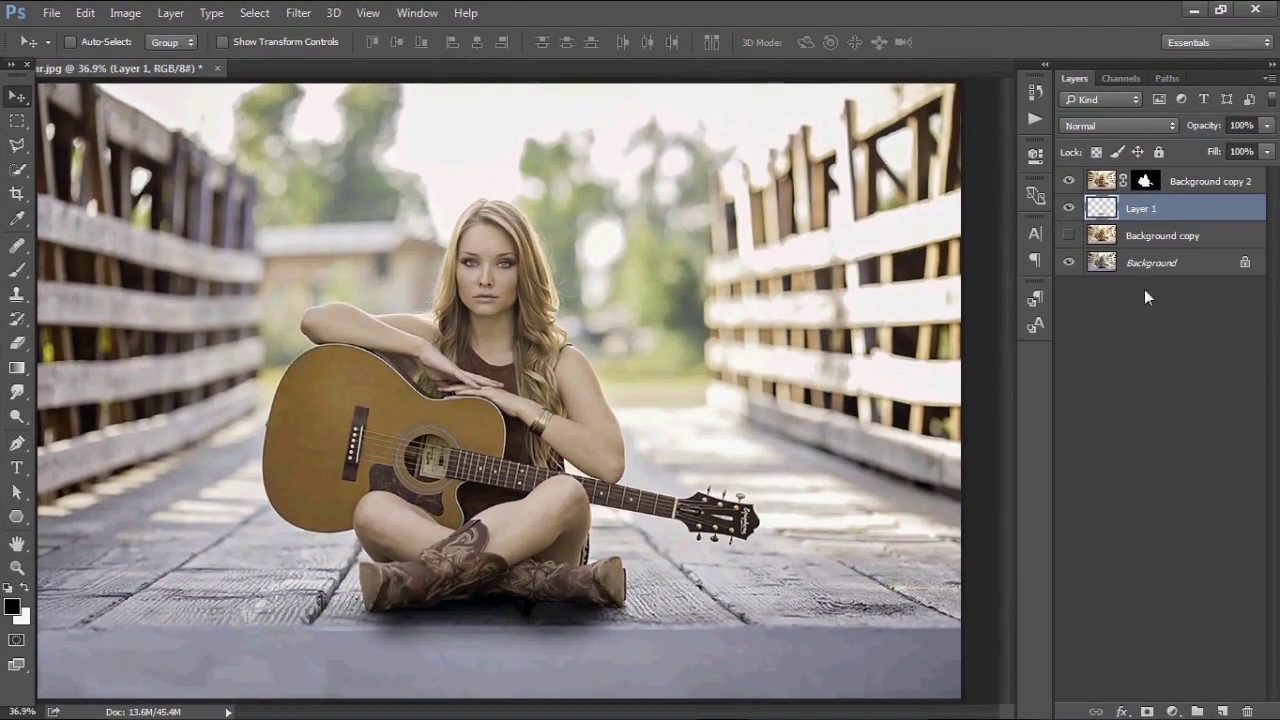
{"action": "left_click", "coordinate": [1163, 327]}
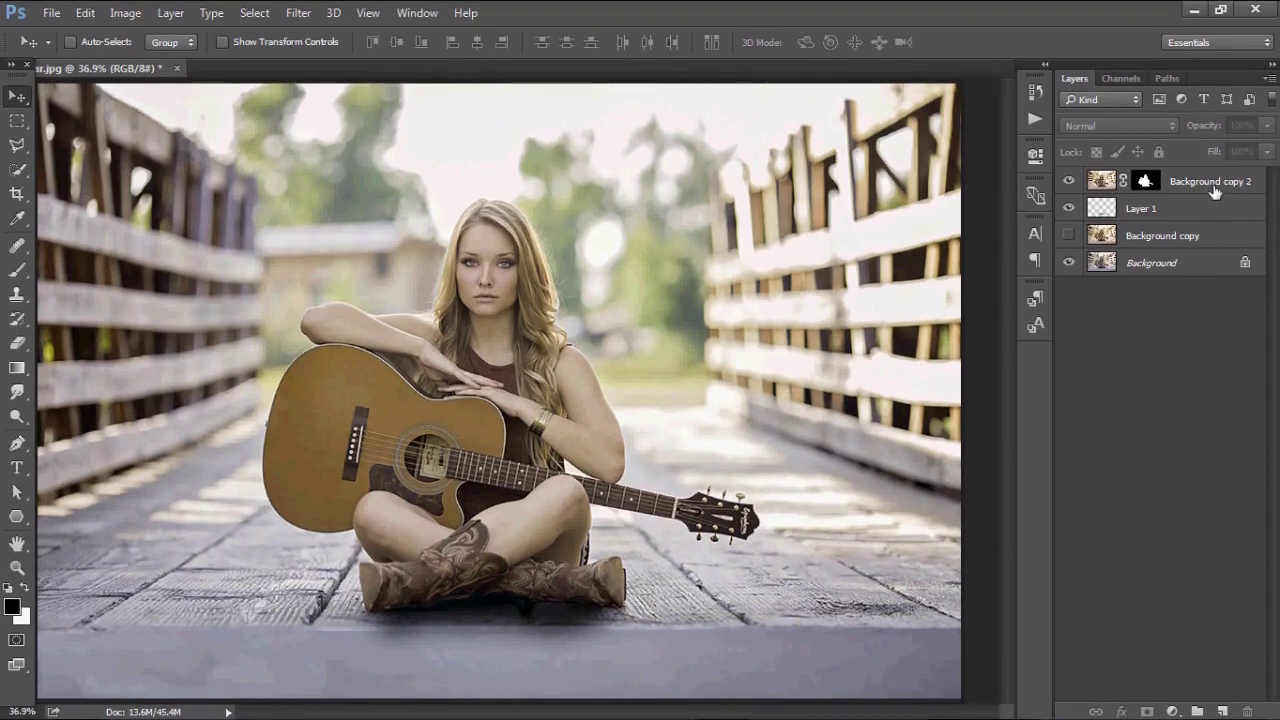
- Add a 50% gray-filled layer above the masked subject layer and set its blend mode to Overlay
{"action": "left_click", "coordinate": [1212, 186]}
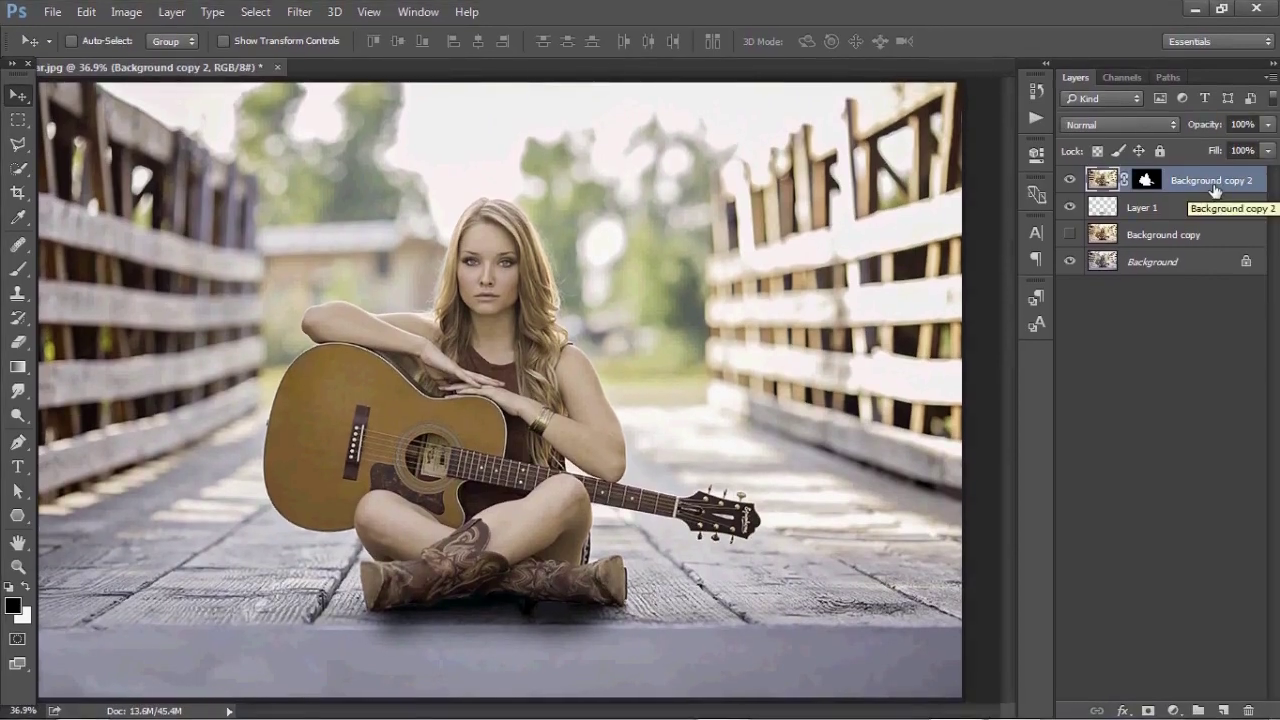
{"action": "left_click", "coordinate": [1222, 711]}
{"action": "key", "text": "ctrl+z"}
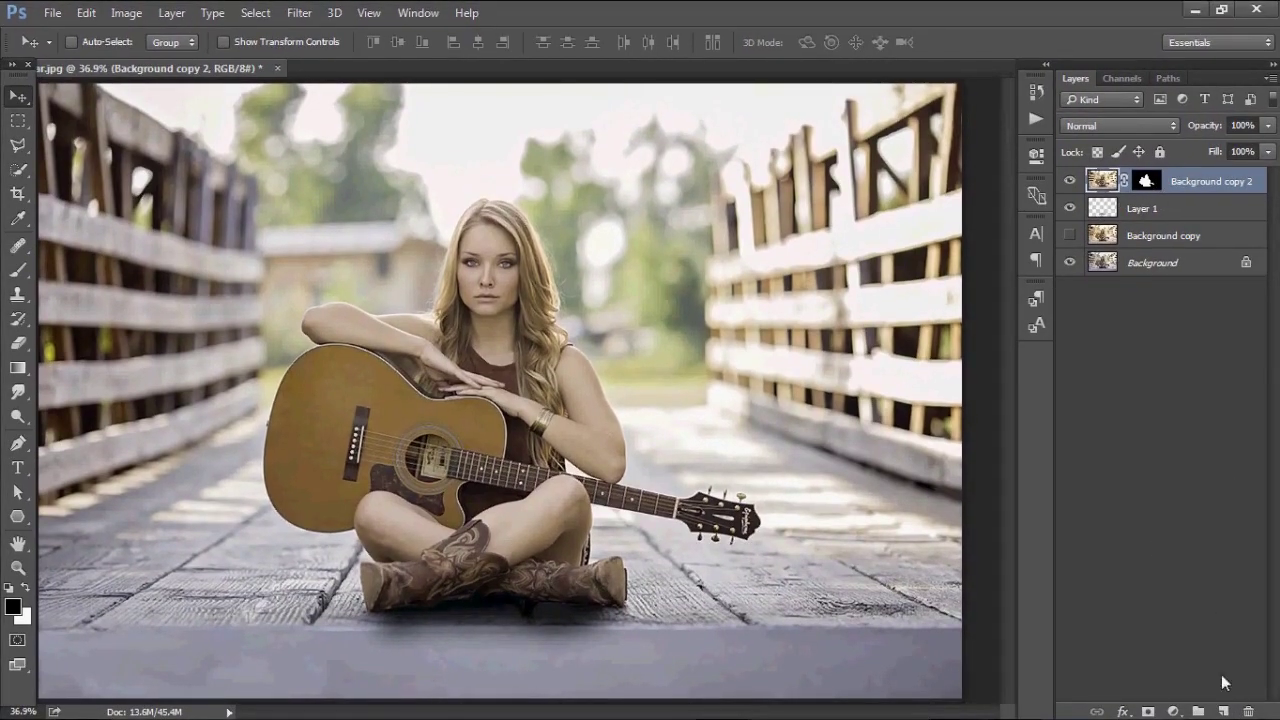
{"action": "left_click", "coordinate": [1224, 710]}
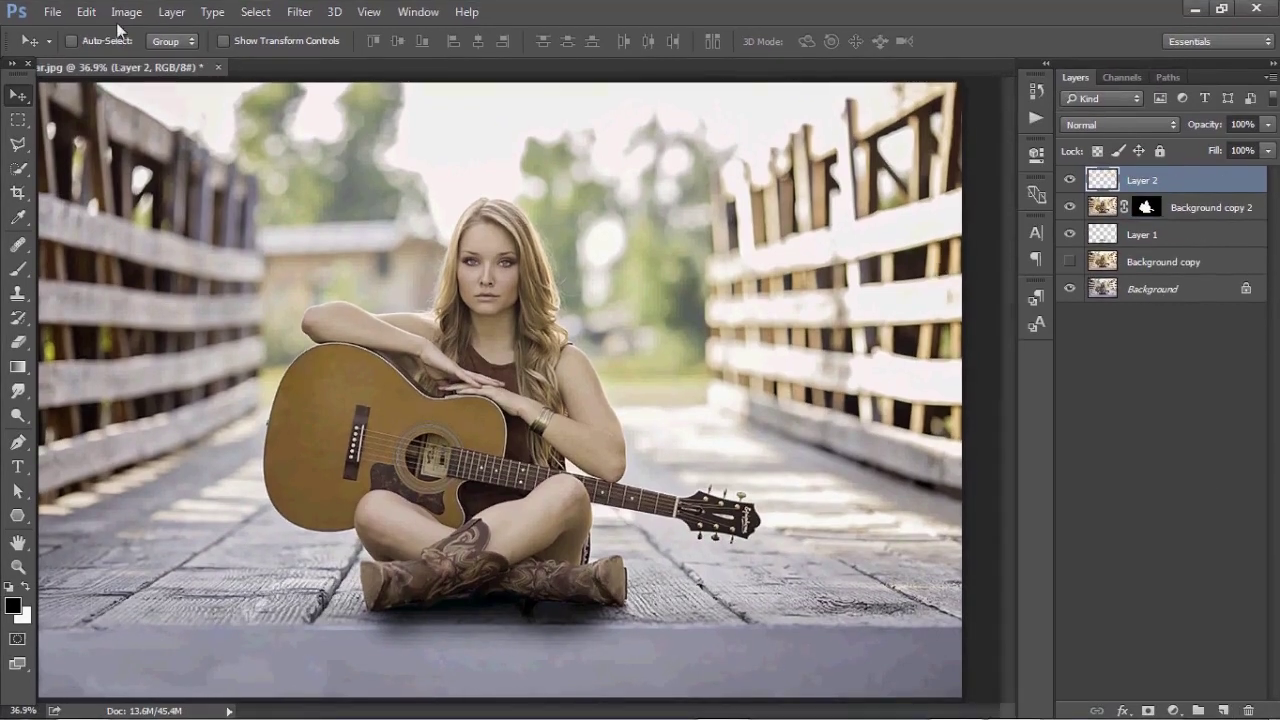
{"action": "left_click", "coordinate": [86, 12]}
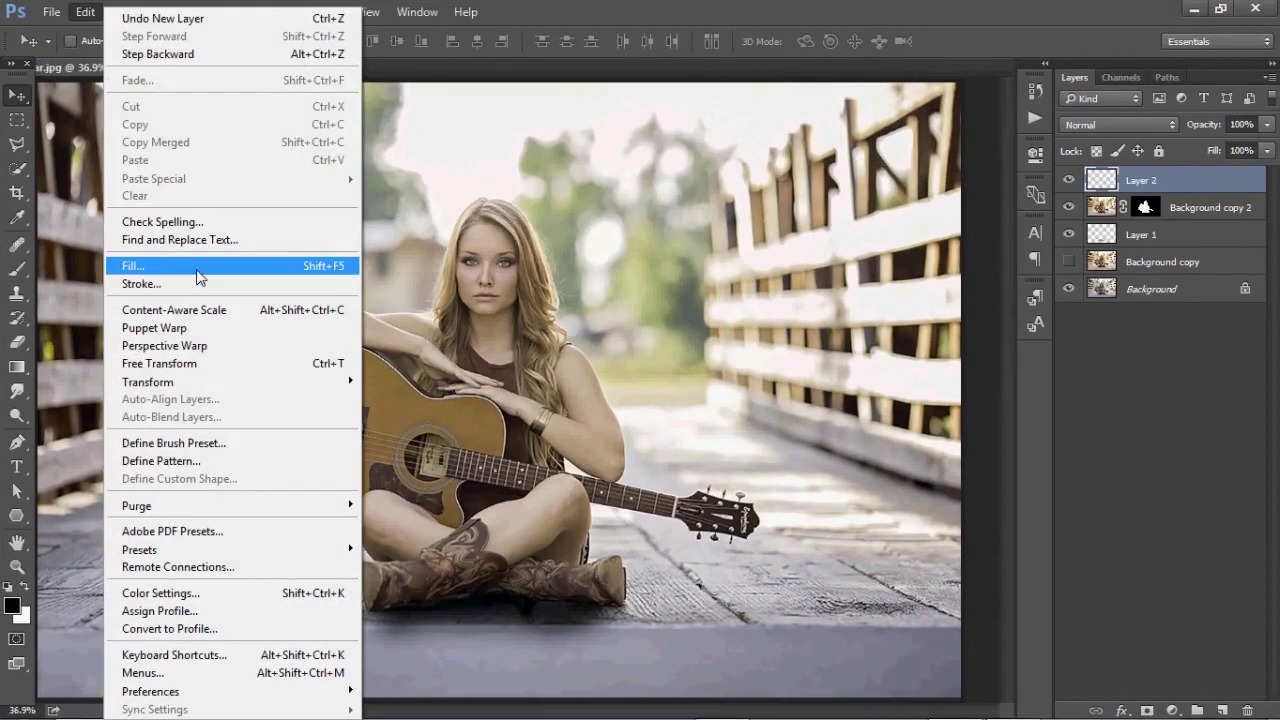
{"action": "left_click", "coordinate": [205, 261]}
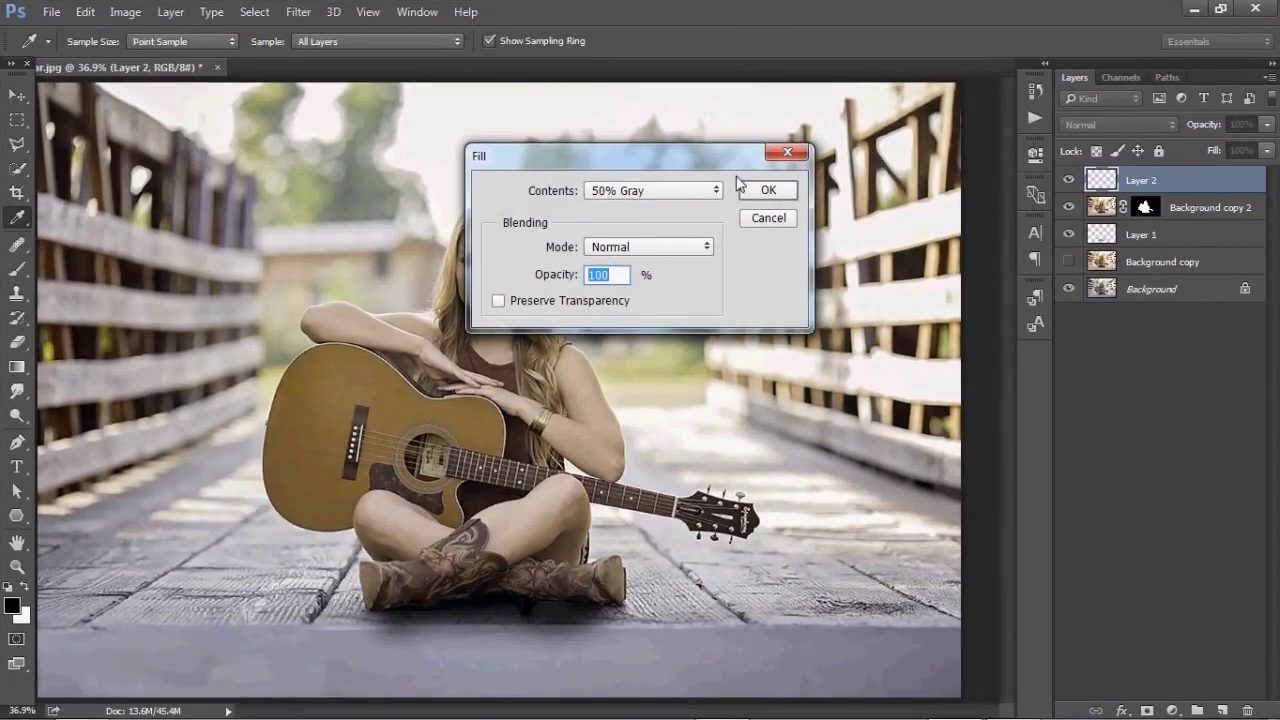
{"action": "left_click", "coordinate": [768, 191]}
{"action": "key", "text": "v"}
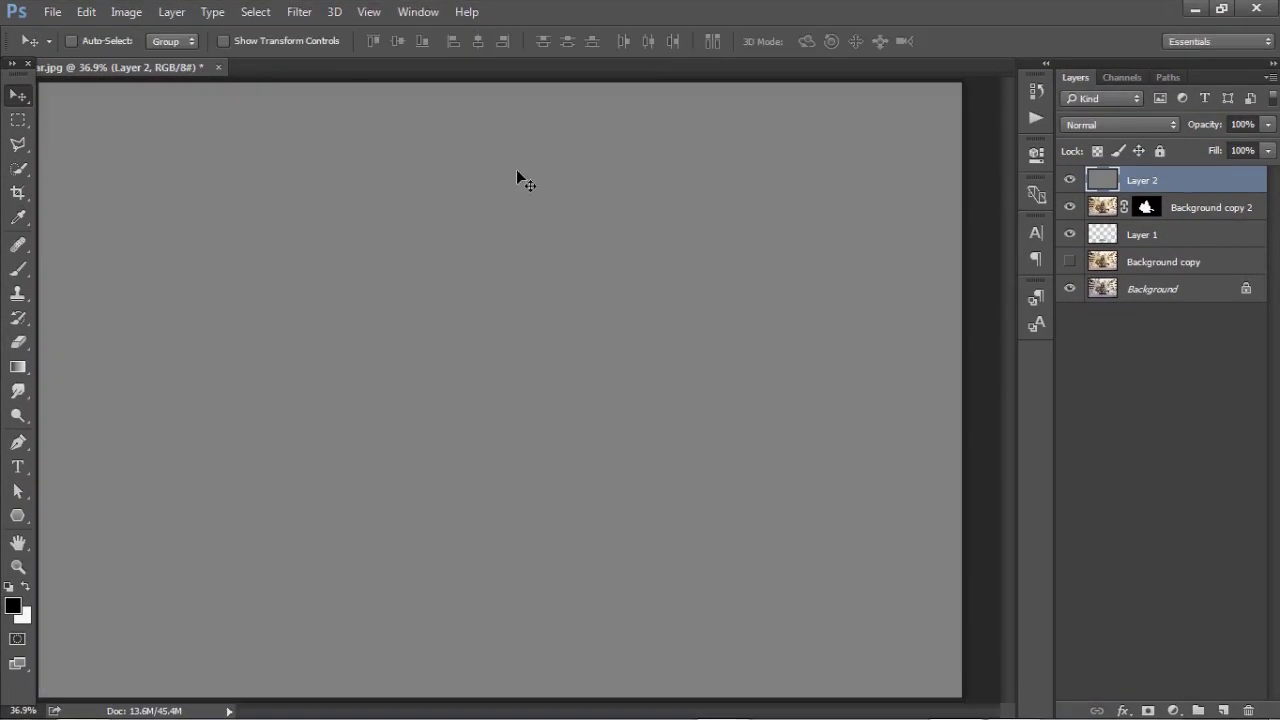
{"action": "left_click", "coordinate": [1104, 124]}
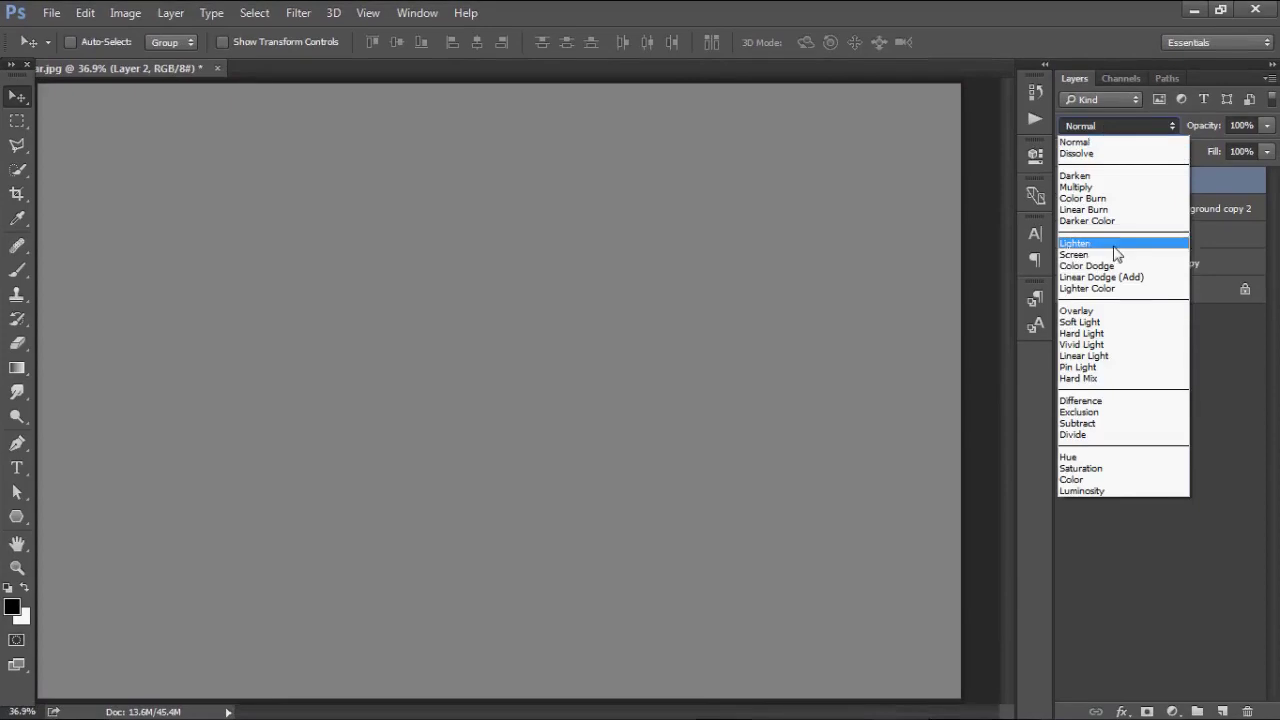
{"action": "left_click", "coordinate": [1109, 309]}
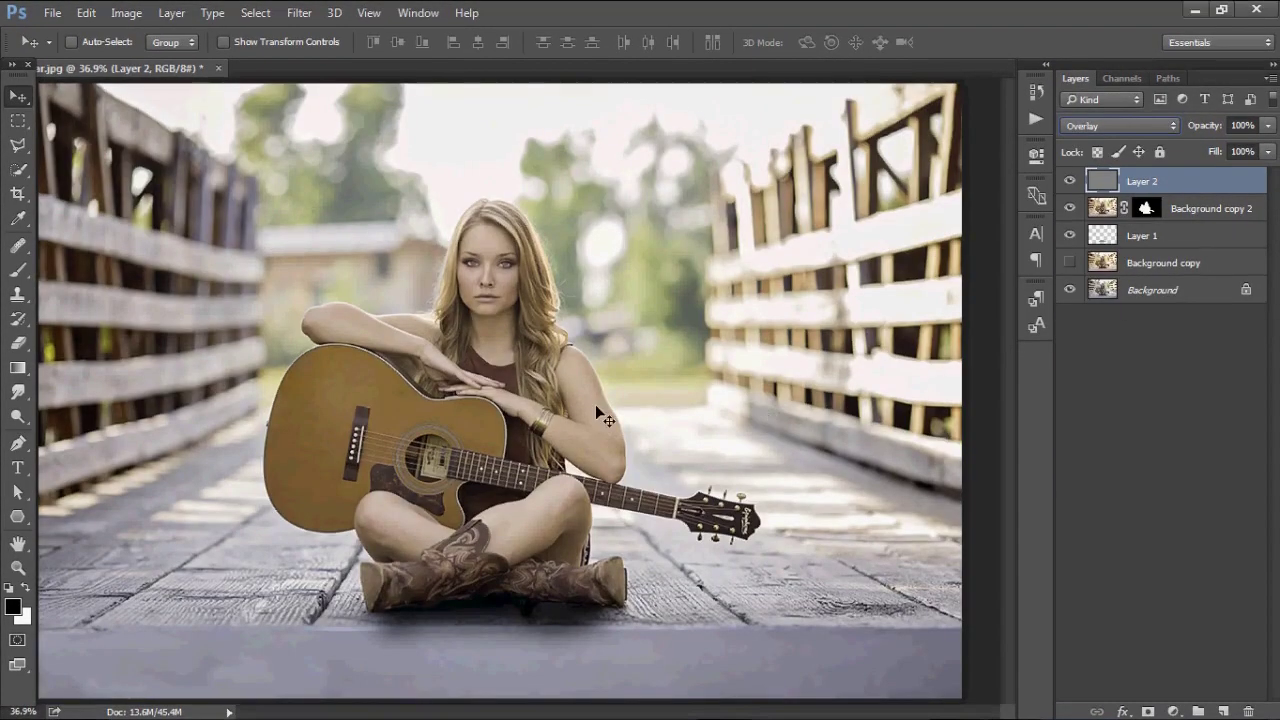
- Dodge the highlights on the woman's arms and legs on the gray Overlay layer, using a 57 px brush, Midtones range and 25% exposure
{"action": "left_click", "coordinate": [19, 272]}
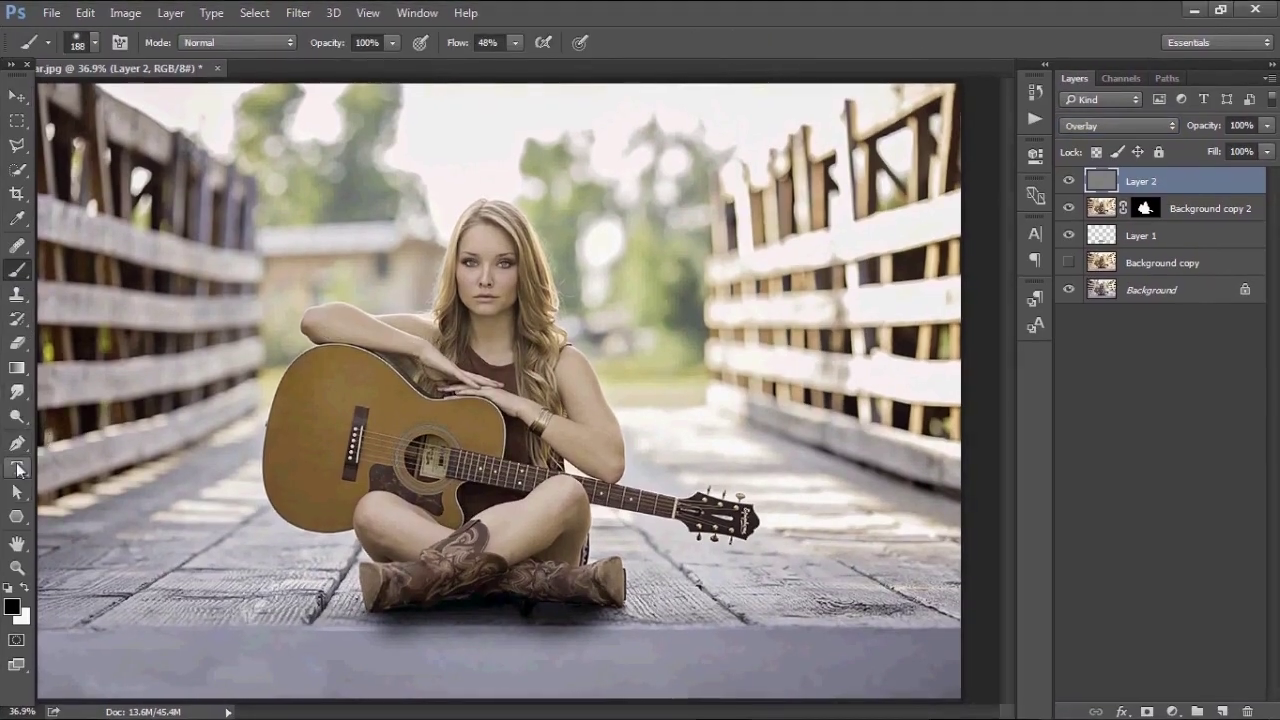
{"action": "mouse_move", "coordinate": [17, 416]}
{"action": "left_mouse_down"}
{"action": "mouse_move", "coordinate": [20, 427]}
{"action": "mouse_move", "coordinate": [109, 412]}
{"action": "left_mouse_up"}
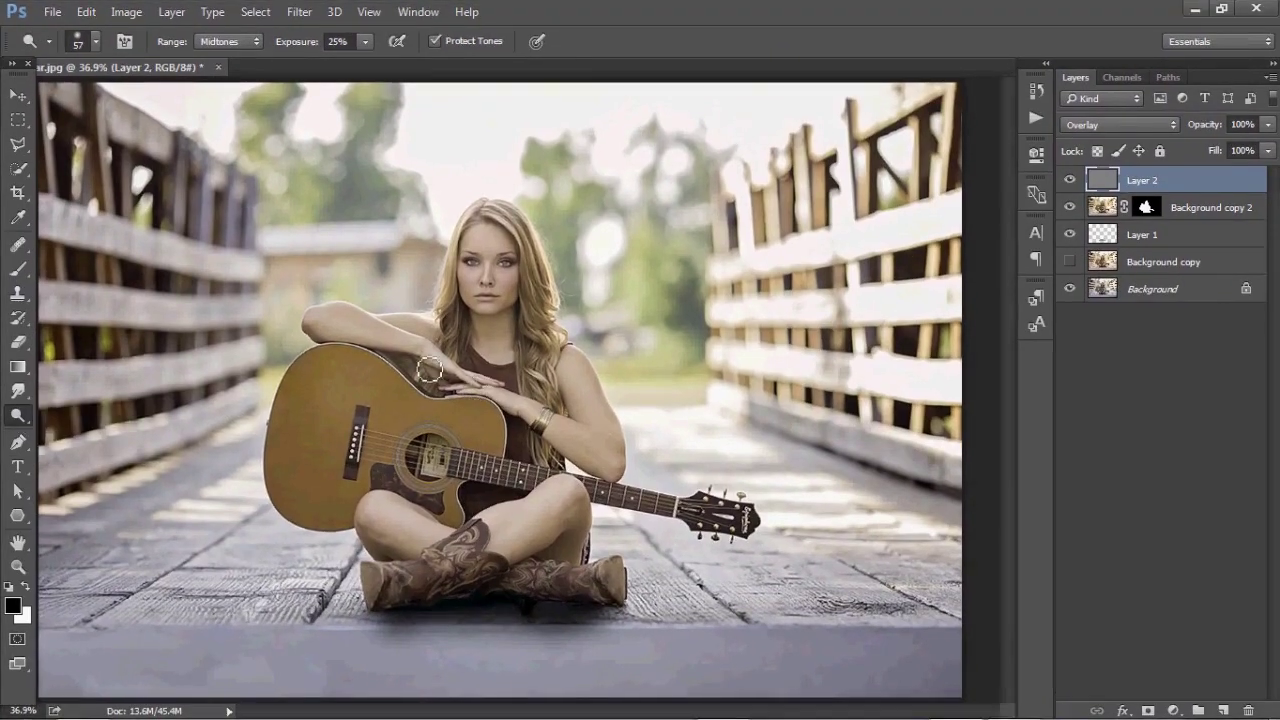
{"action": "key", "text": "z"}
{"action": "left_click", "coordinate": [457, 350]}
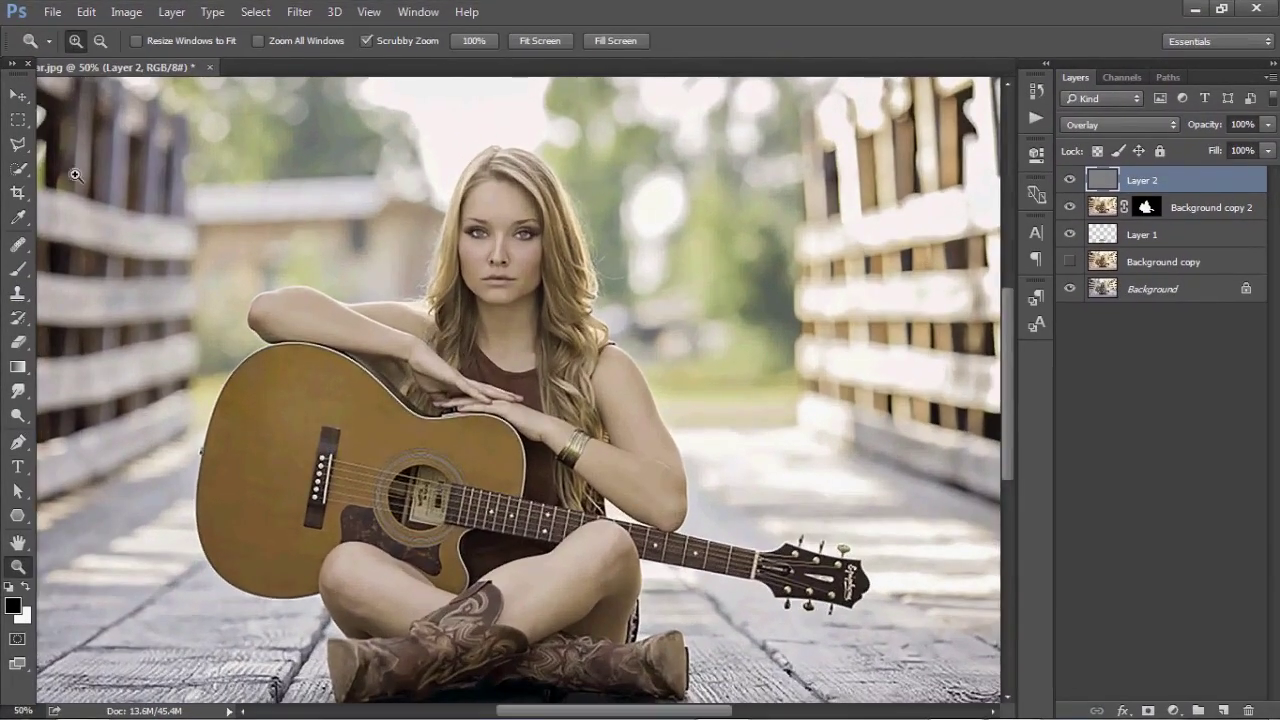
{"action": "left_click", "coordinate": [17, 416]}
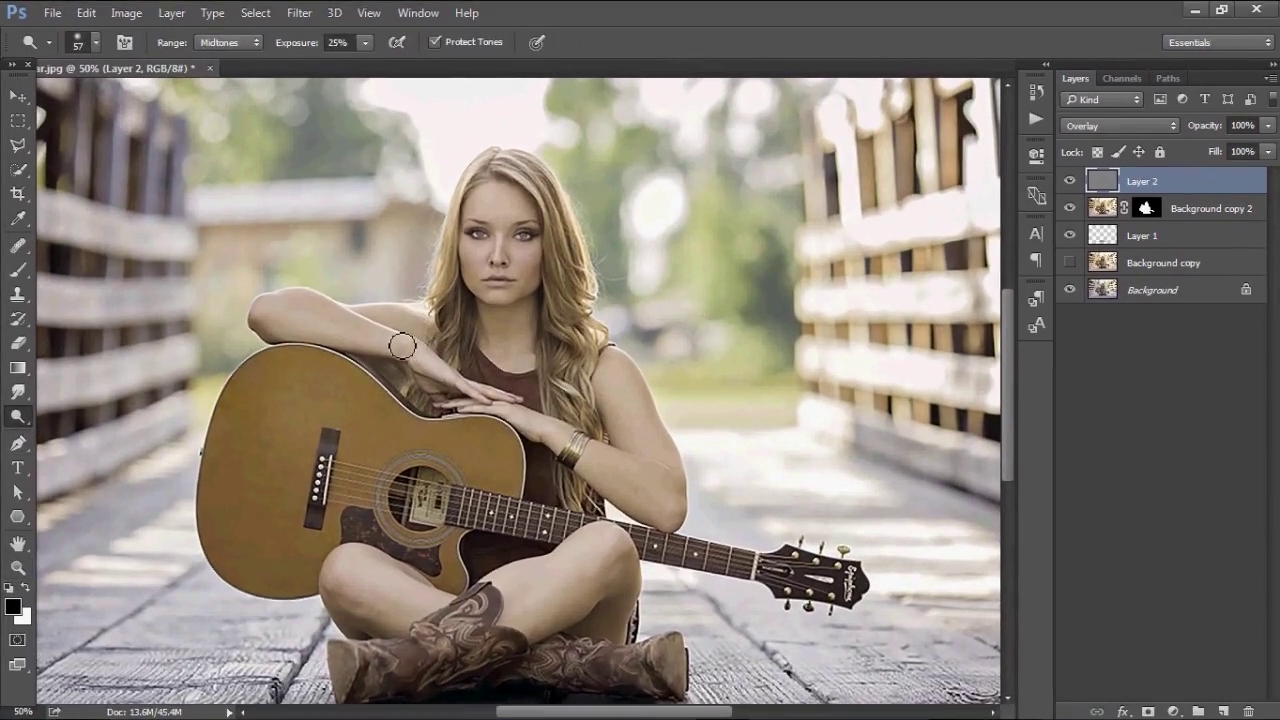
{"action": "key", "text": "x"}
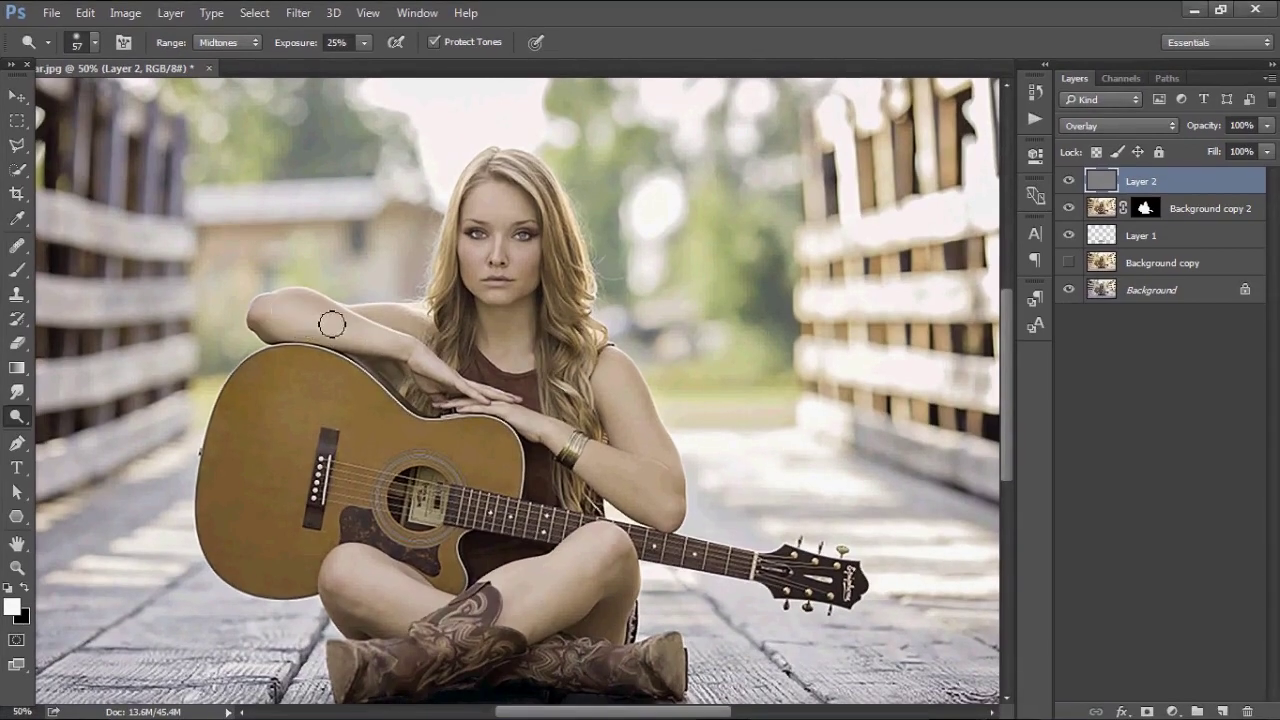
{"action": "mouse_move", "coordinate": [637, 428]}
{"action": "left_mouse_down"}
{"action": "mouse_move", "coordinate": [635, 397]}
{"action": "mouse_move", "coordinate": [641, 407]}
{"action": "left_mouse_up"}
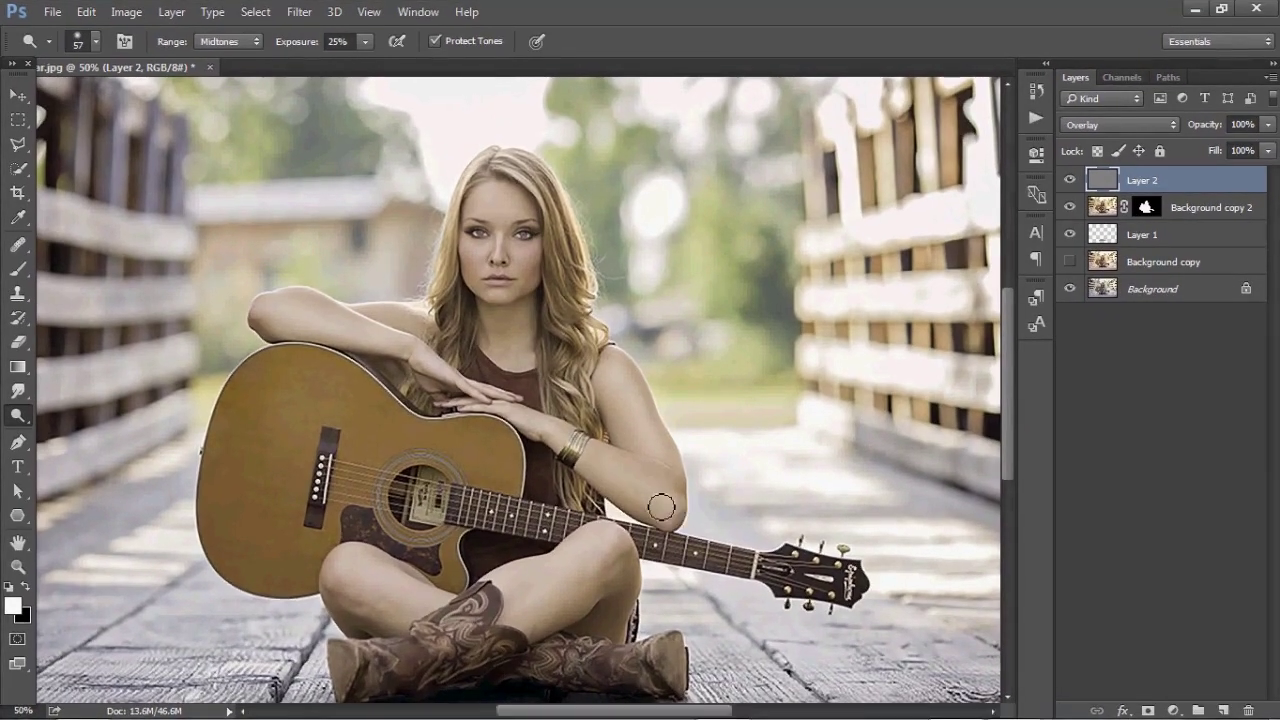
{"action": "mouse_move", "coordinate": [658, 489]}
{"action": "left_mouse_down"}
{"action": "mouse_move", "coordinate": [524, 637]}
{"action": "mouse_move", "coordinate": [527, 618]}
{"action": "mouse_move", "coordinate": [608, 551]}
{"action": "mouse_move", "coordinate": [556, 604]}
{"action": "left_mouse_up"}
{"action": "left_click_drag", "start_coordinate": [602, 559], "coordinate": [543, 606]}
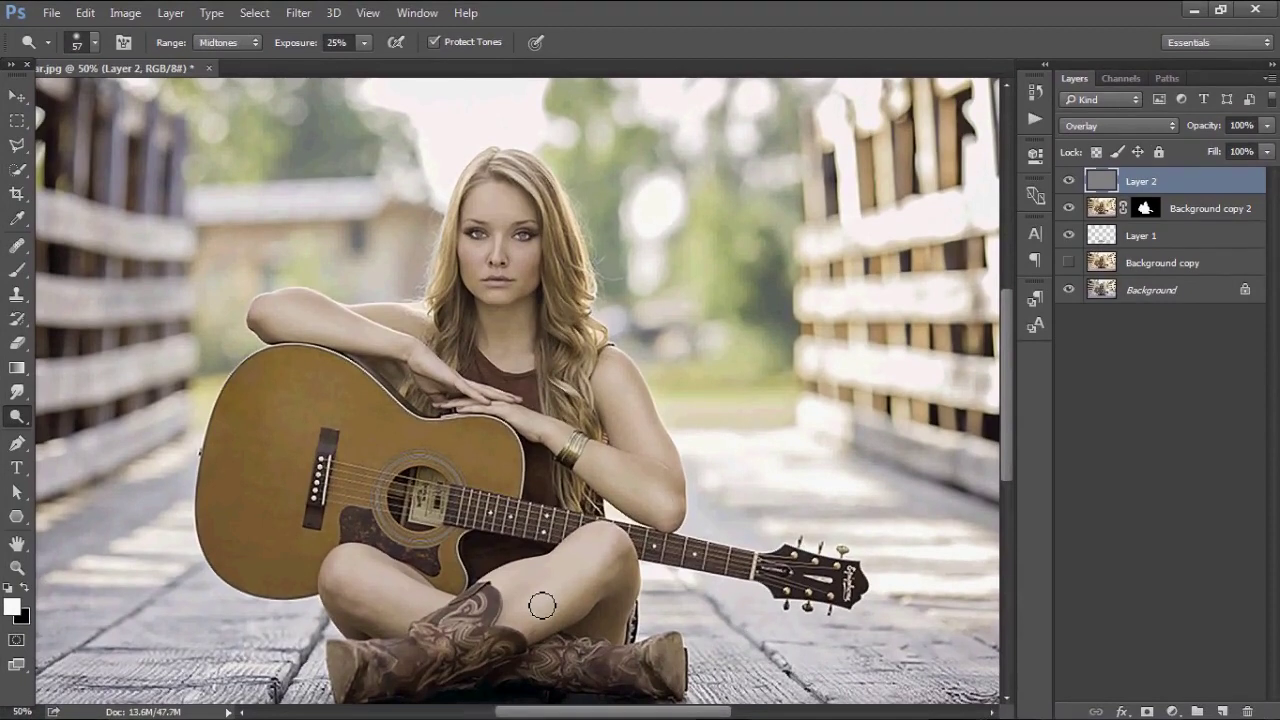
{"action": "left_click_drag", "start_coordinate": [344, 573], "coordinate": [422, 608]}
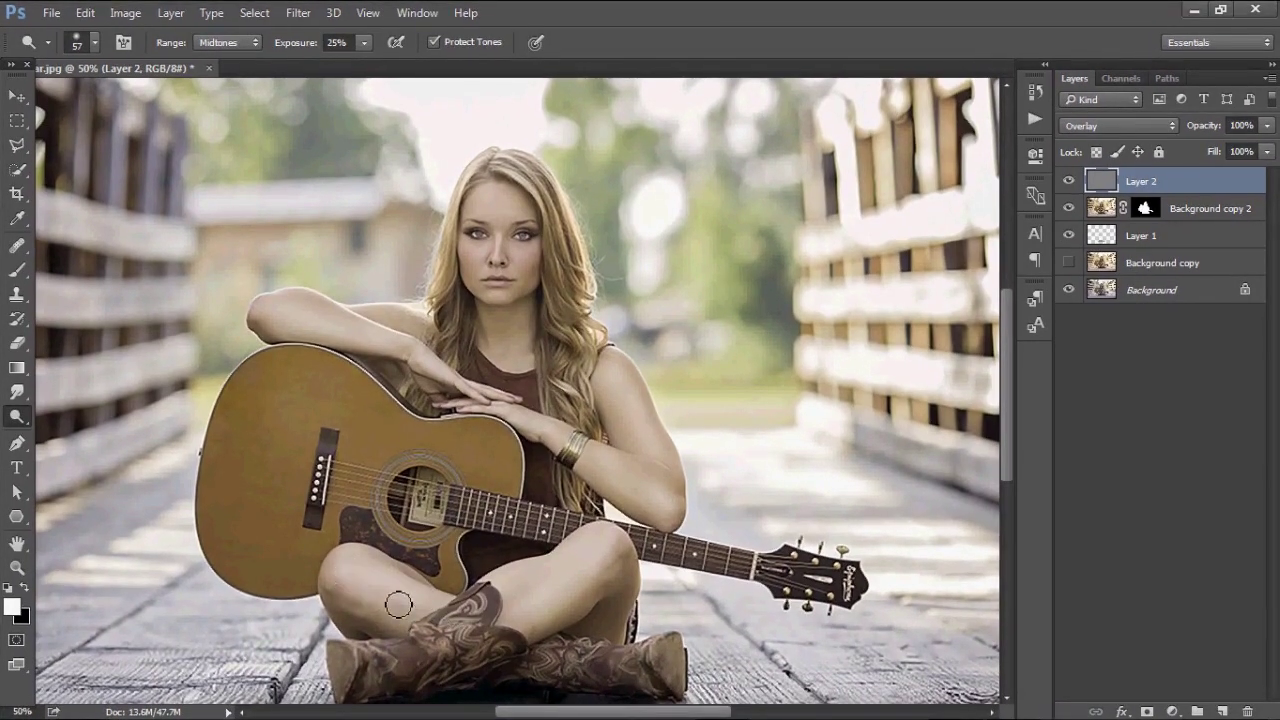
{"action": "mouse_move", "coordinate": [398, 610]}
{"action": "left_mouse_down"}
{"action": "mouse_move", "coordinate": [340, 579]}
{"action": "mouse_move", "coordinate": [403, 583]}
{"action": "left_mouse_up"}
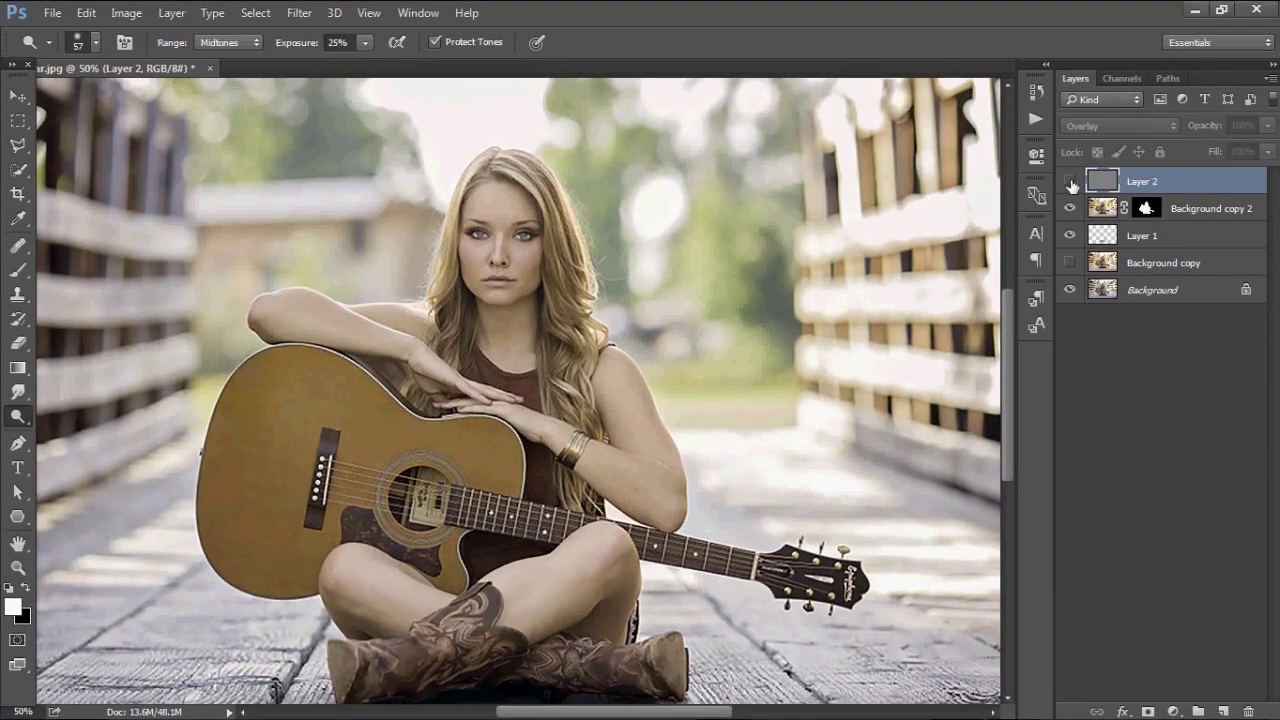
- Compare the portrait with and without the dodging layer by switching its visibility, and view the whole image
{"action": "left_click", "coordinate": [1072, 186]}
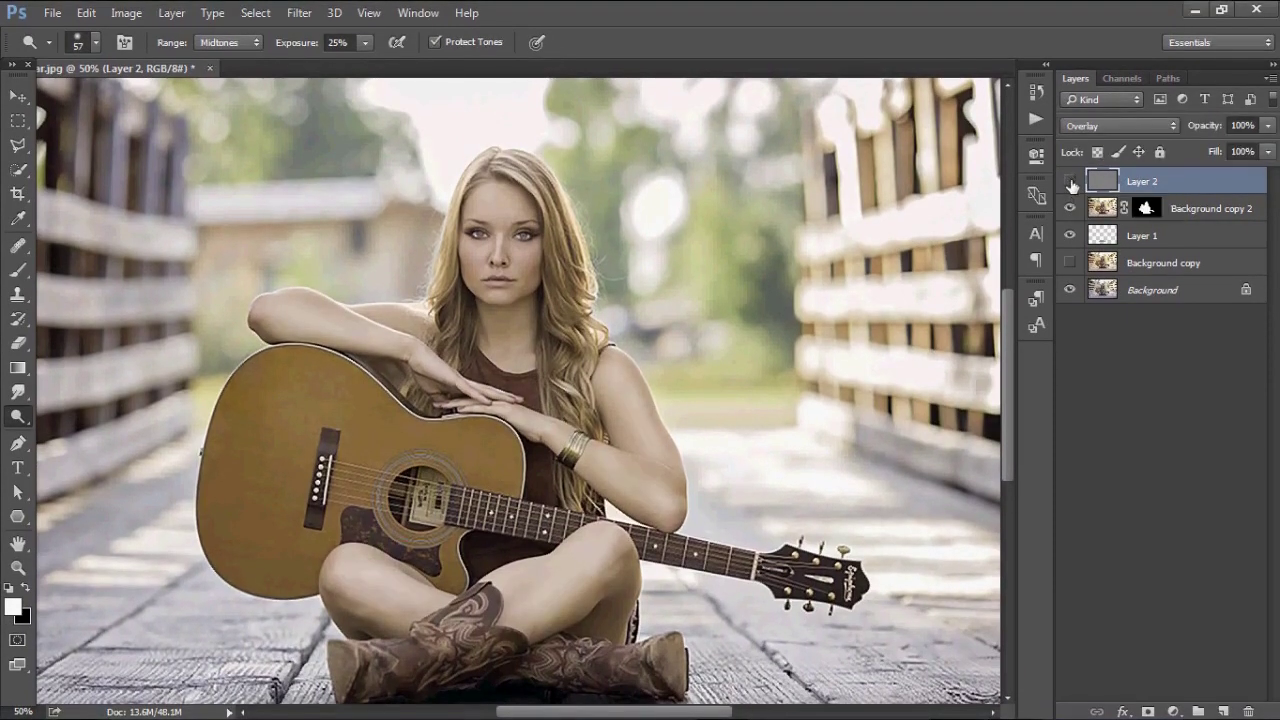
{"action": "left_click", "coordinate": [1070, 181]}
{"action": "left_click", "coordinate": [1070, 181]}
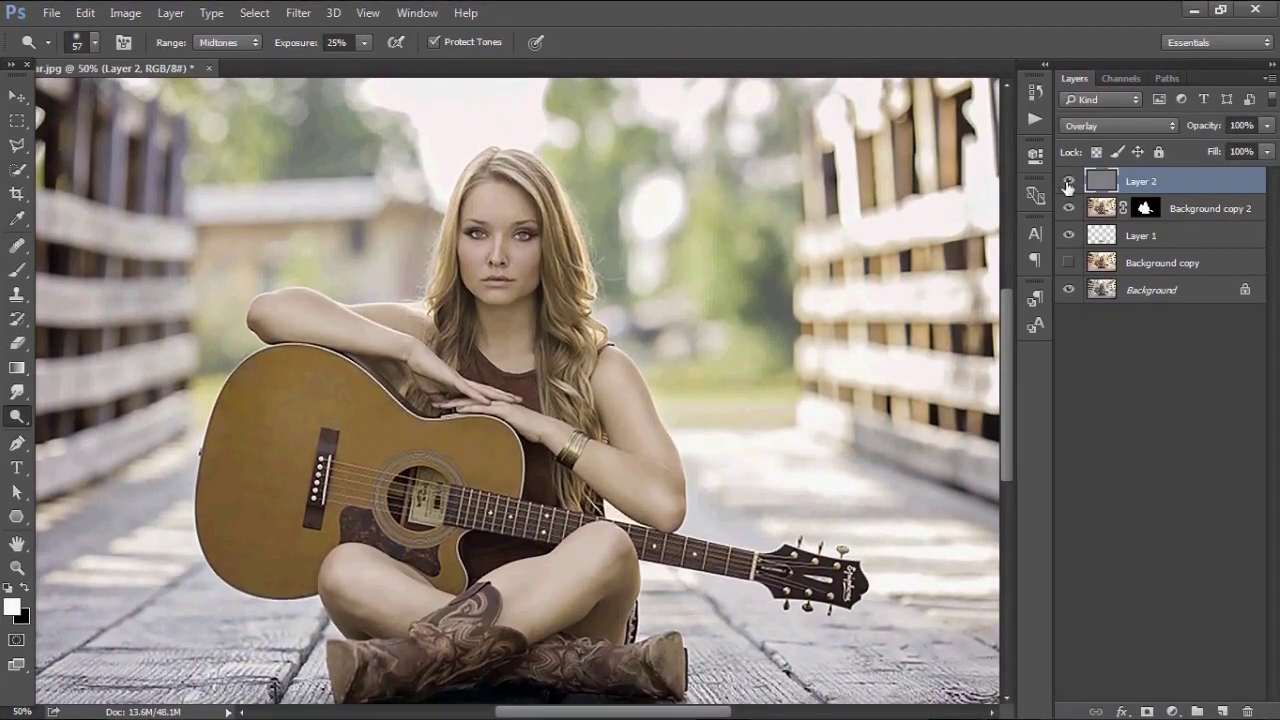
{"action": "key", "text": "ctrl+0"}
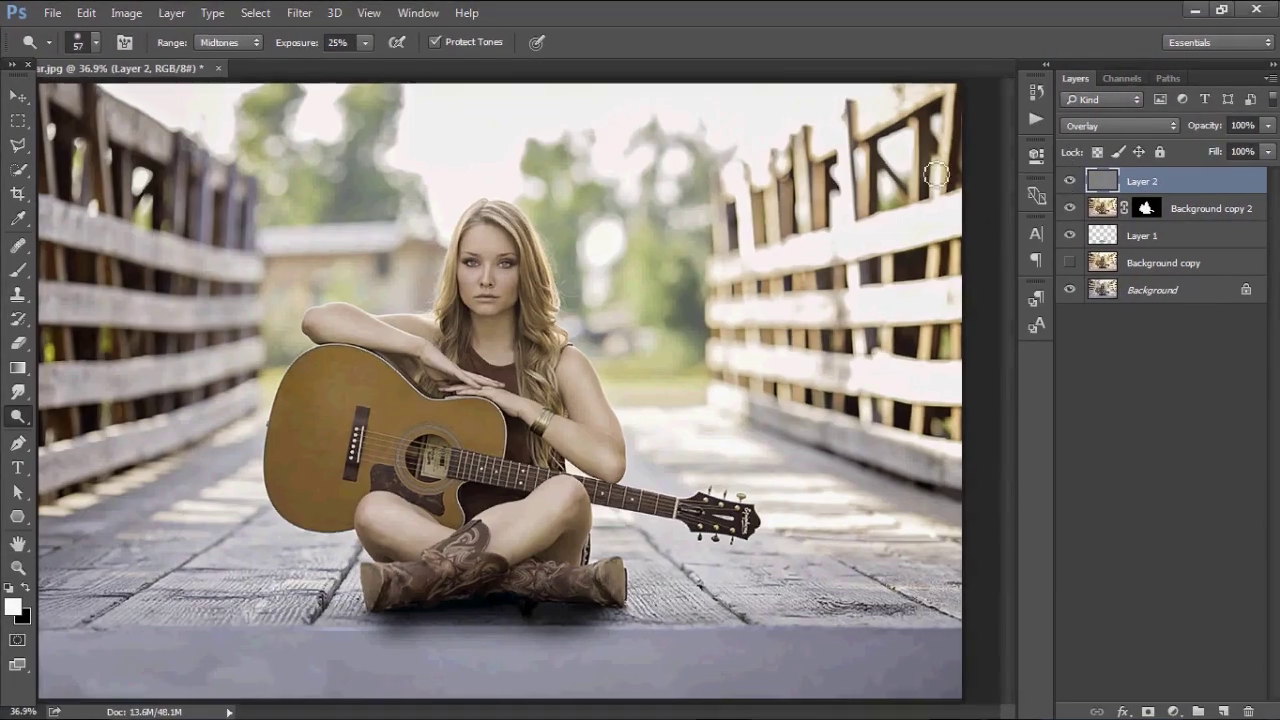